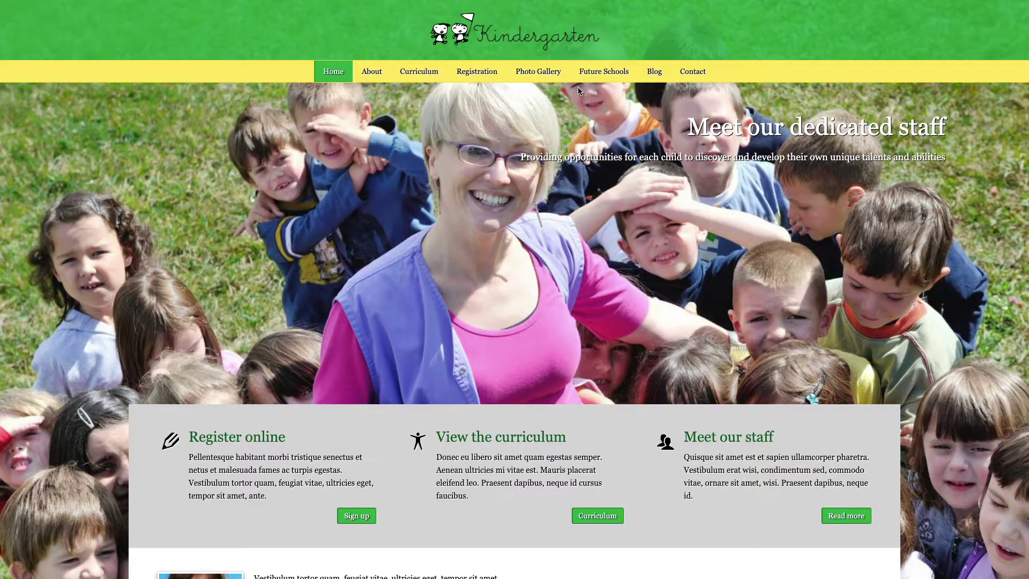
Step: Scroll through the demo site's WordPress admin to the empty Installed Plugins list
scroll(503, 65, up, 3)
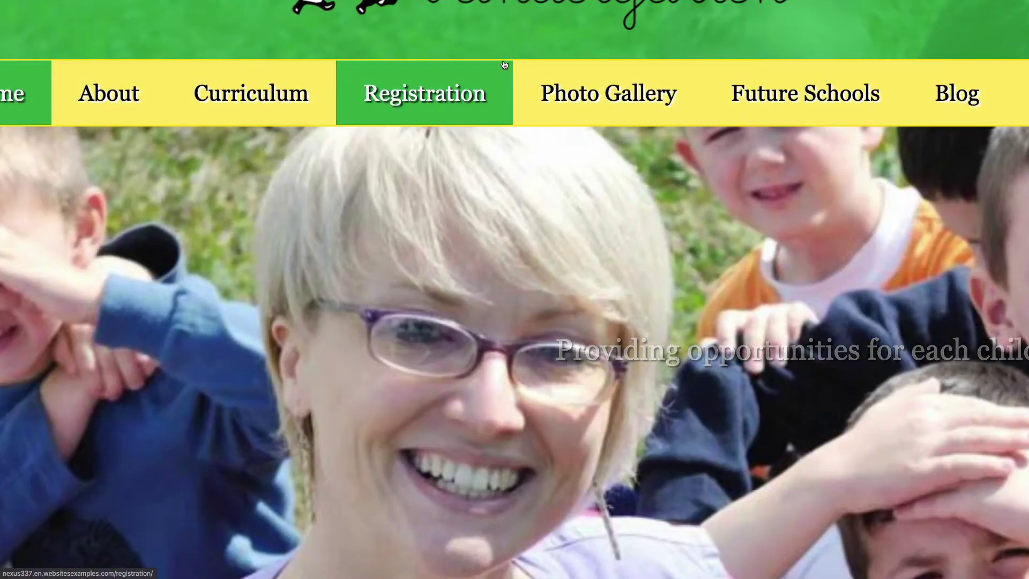
scroll(505, 64, up, 5)
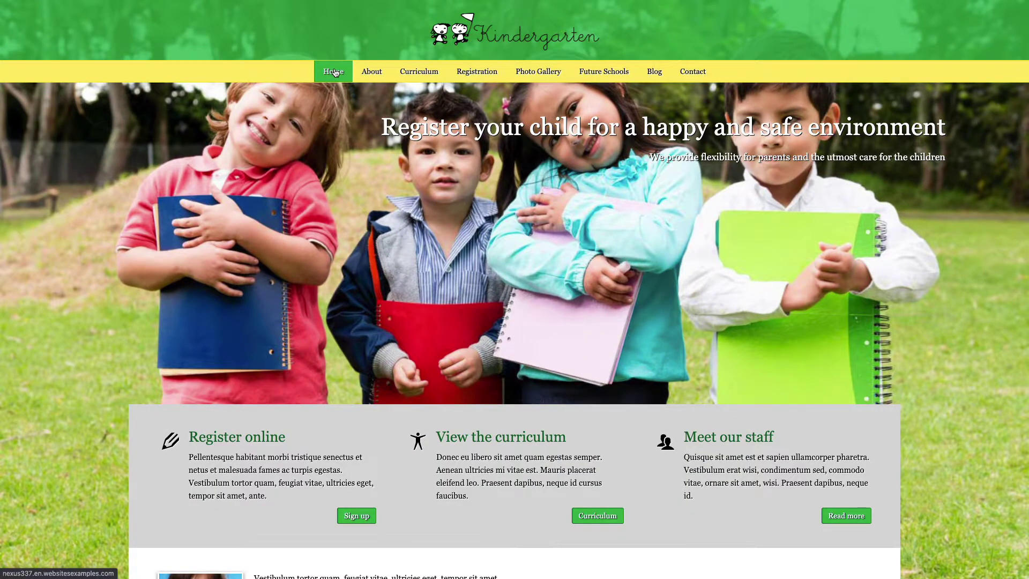
mouse_move(375, 74)
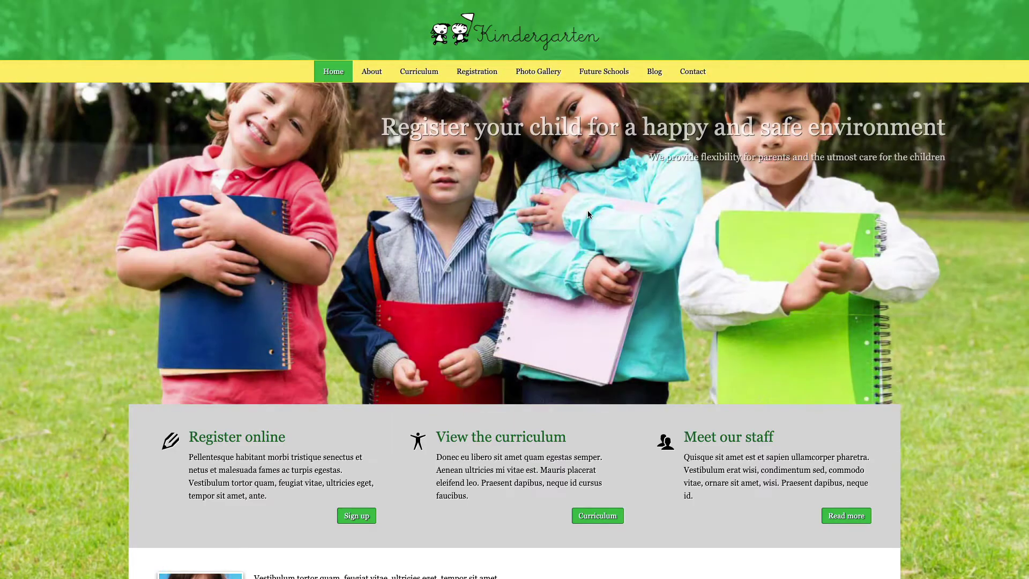
scroll(588, 214, down, 3)
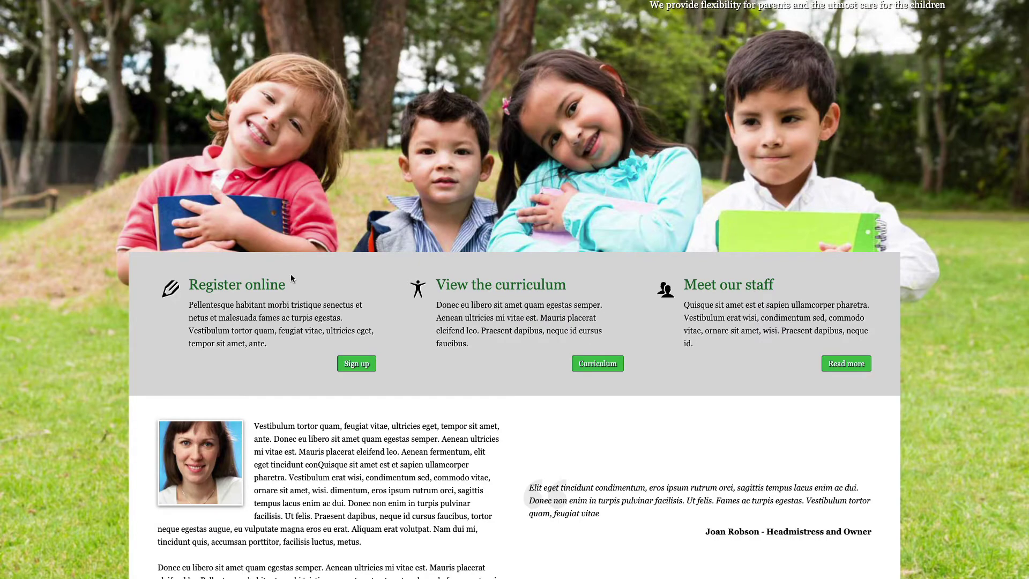
scroll(291, 274, down, 2)
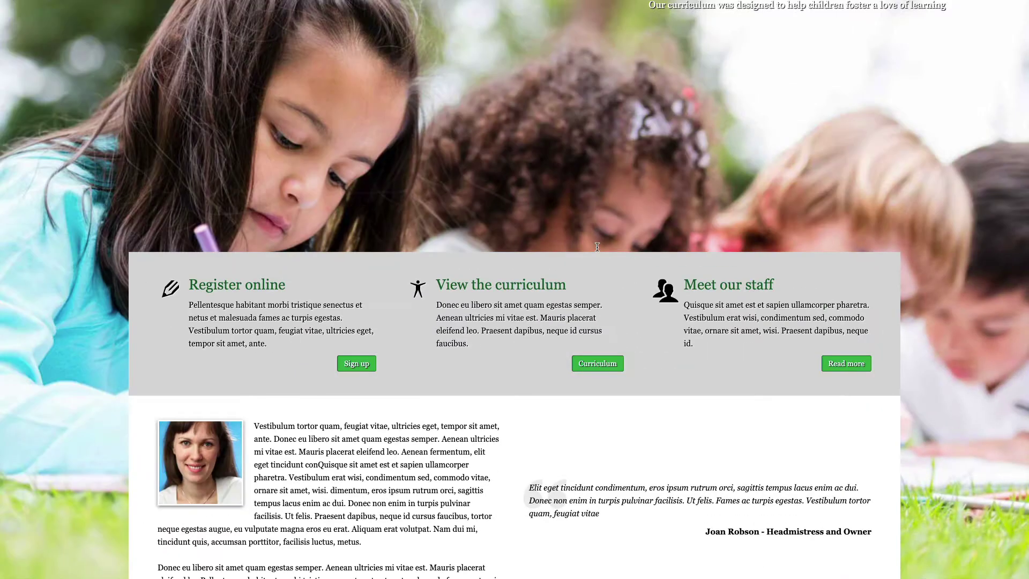
scroll(264, 447, down, 5)
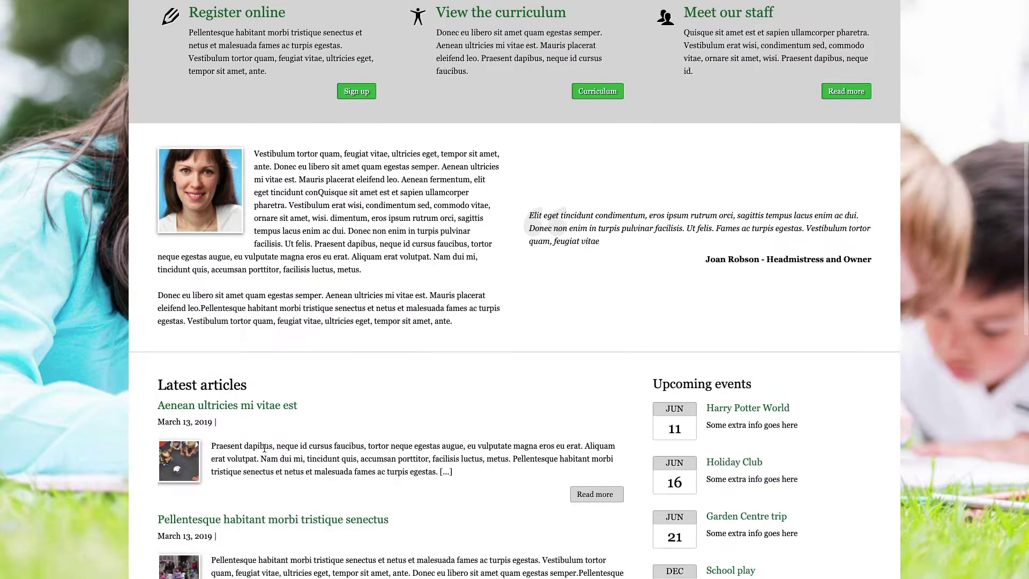
scroll(264, 448, down, 4)
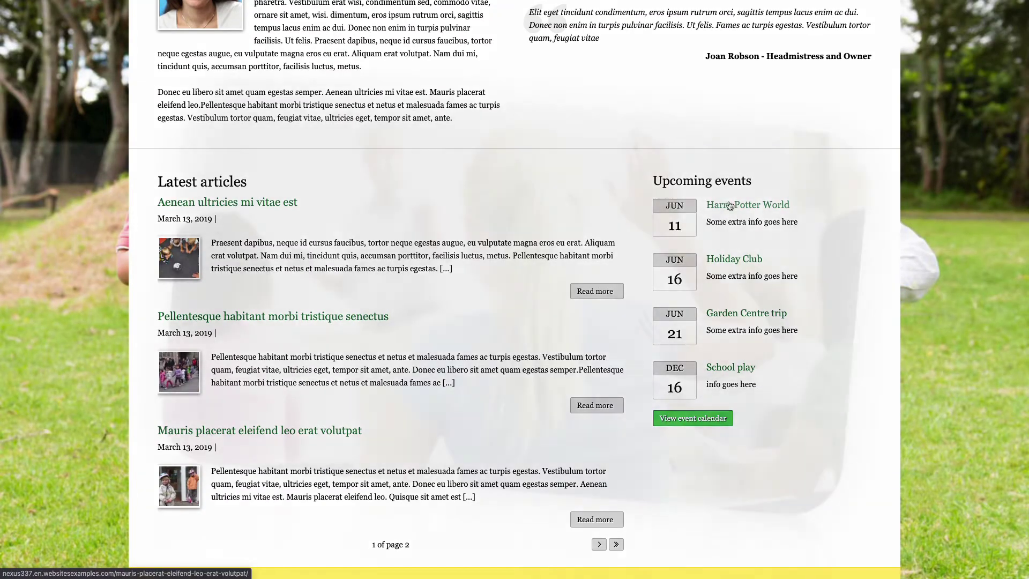
scroll(730, 206, down, 3)
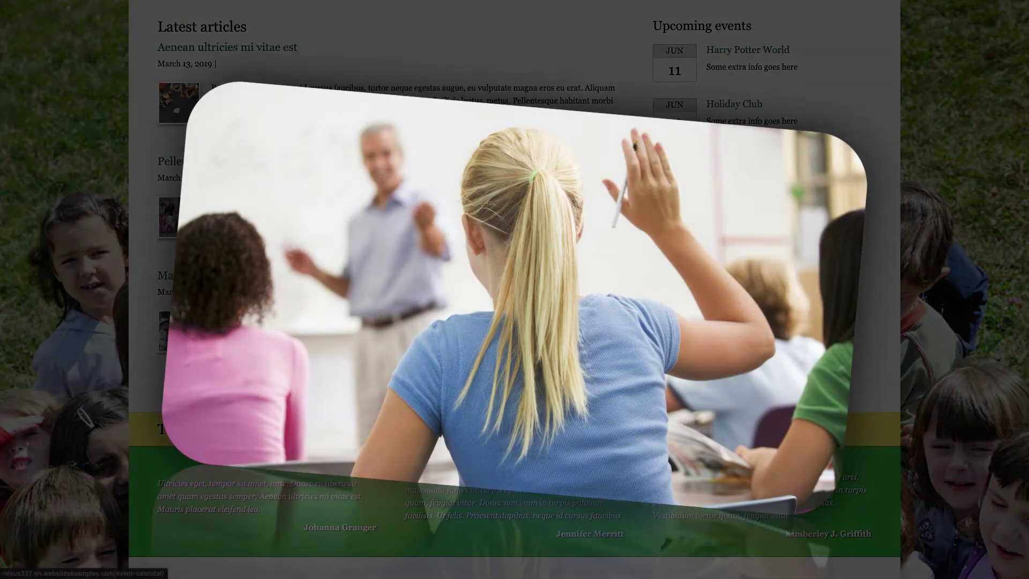
scroll(514, 289, down, 3)
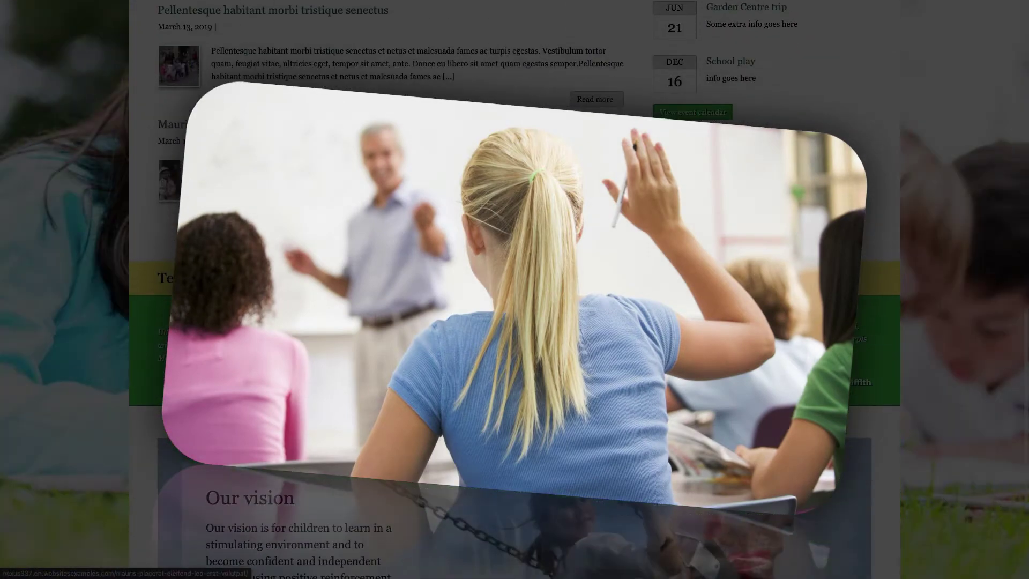
scroll(514, 290, down, 2)
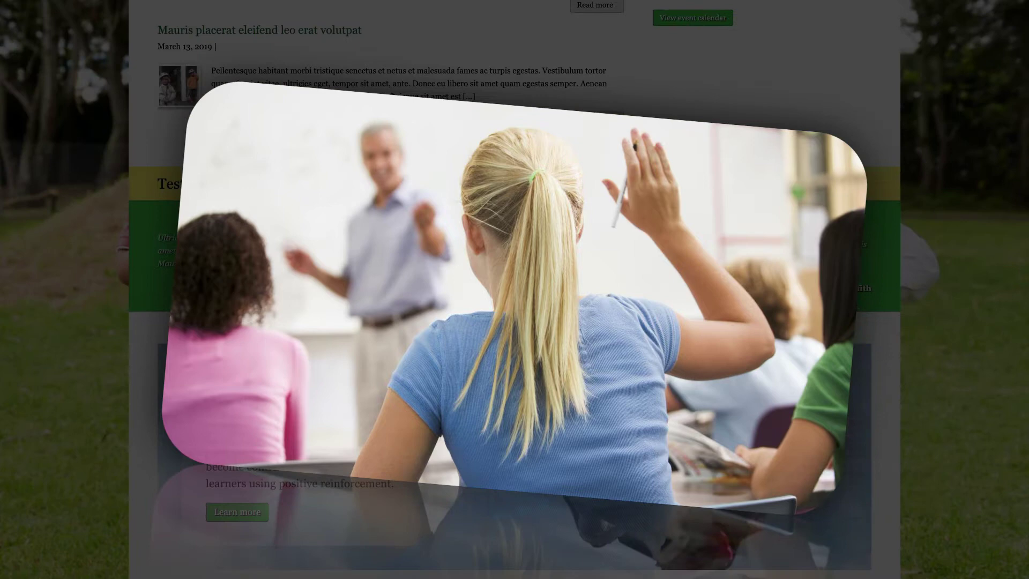
scroll(514, 290, down, 3)
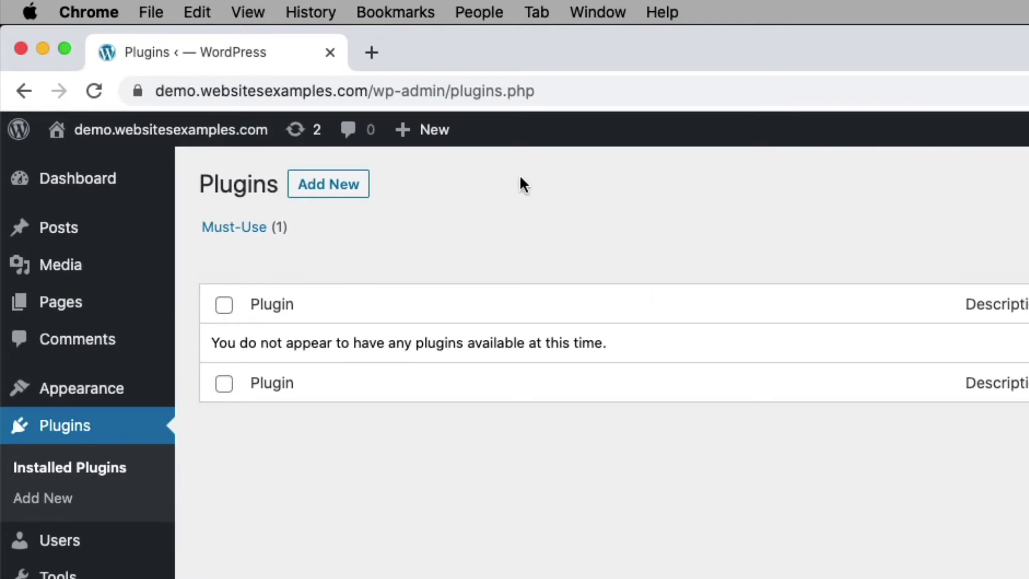
Step: Change the site address to /wp-login.php and load the WordPress login page
click(335, 91)
click(324, 92)
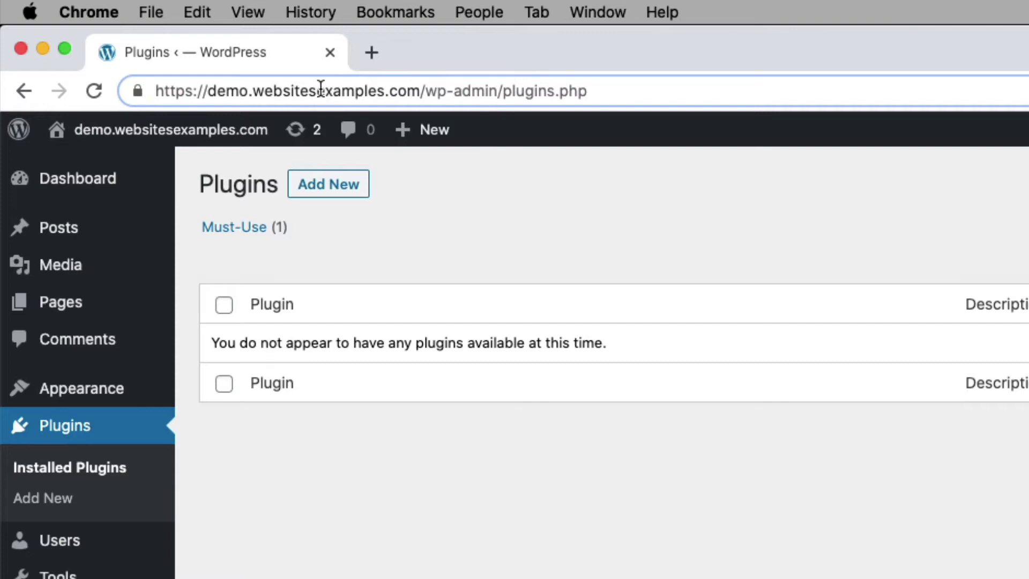
drag(194, 92, 82, 92)
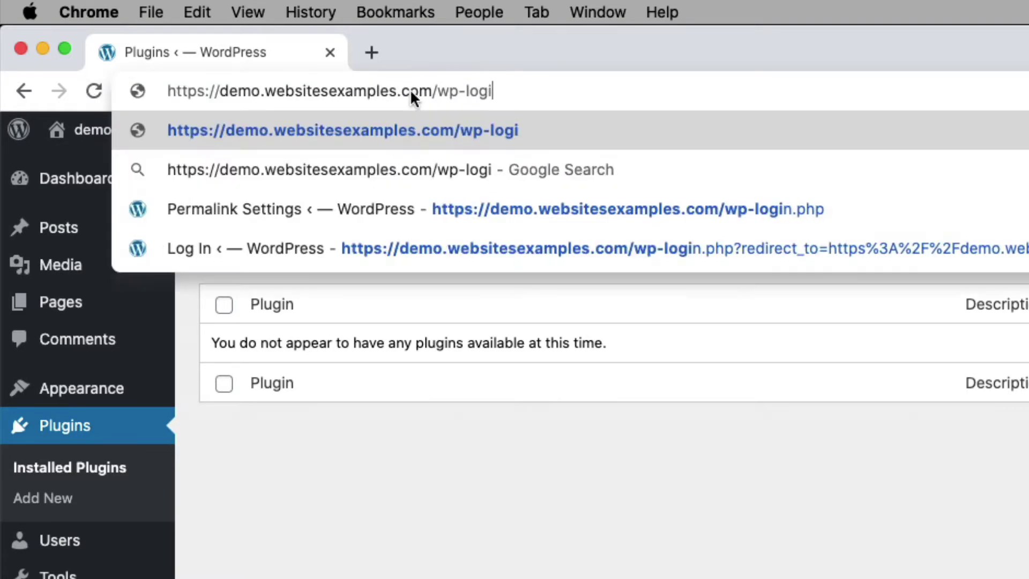
text(n.php)
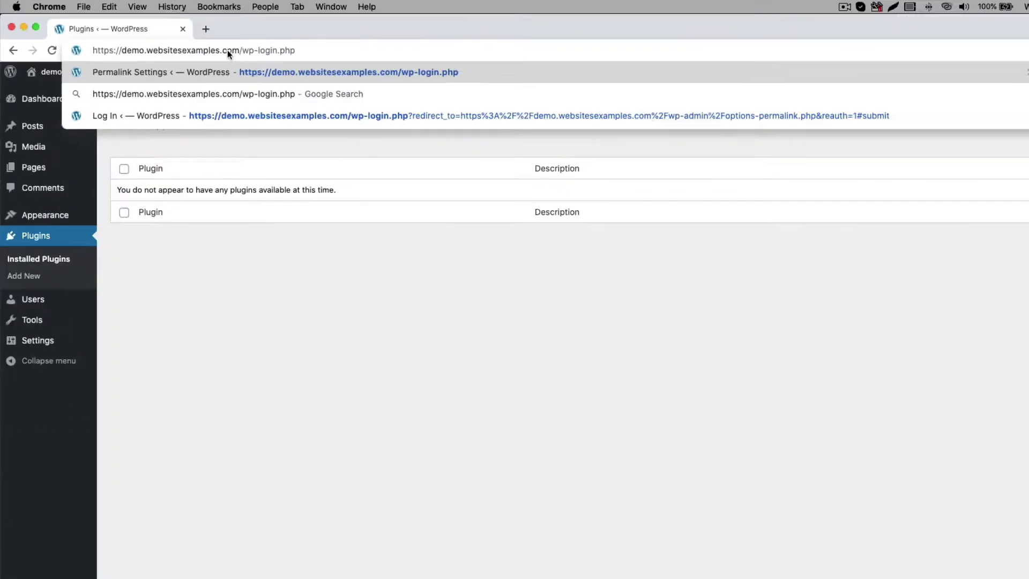
key(Return)
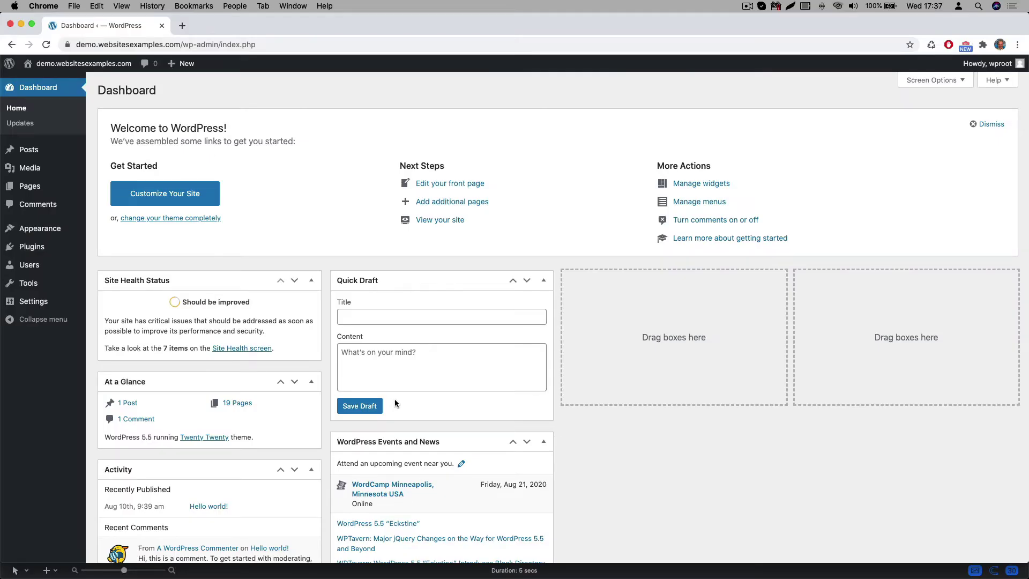
Step: Open Appearance > Themes and highlight the current Twenty Twenty theme
mouse_move(38, 225)
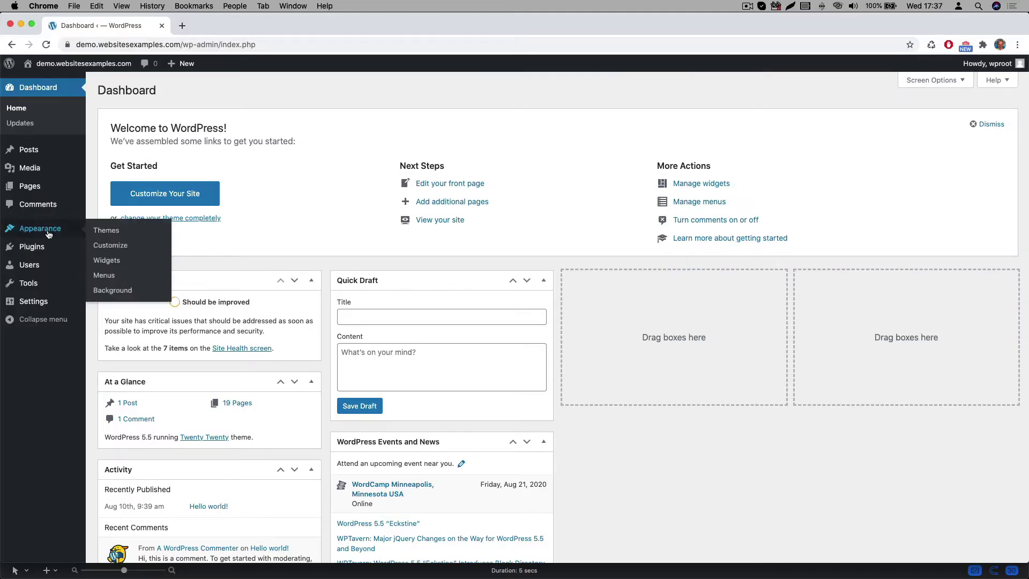
click(104, 236)
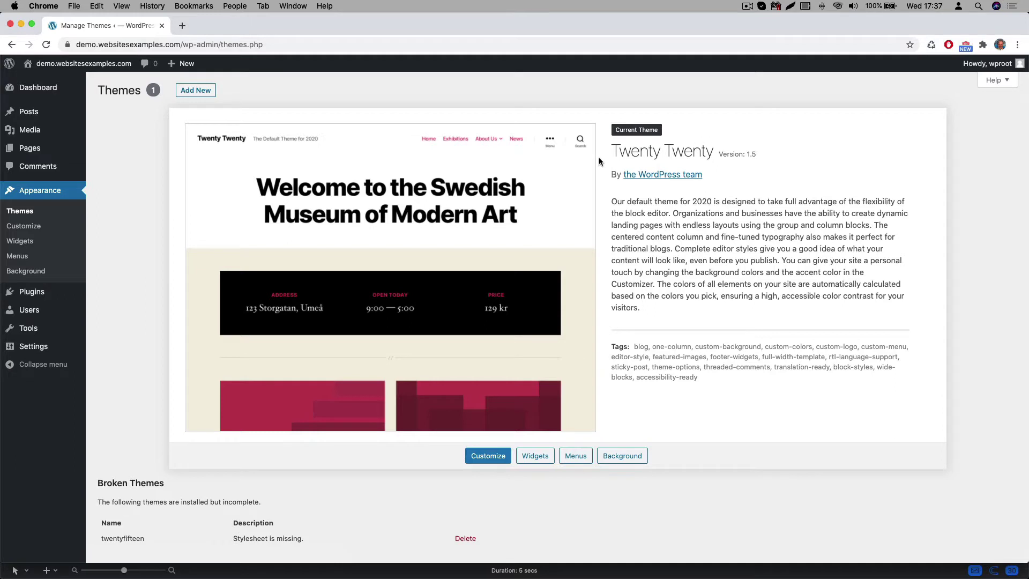
drag(615, 152, 712, 157)
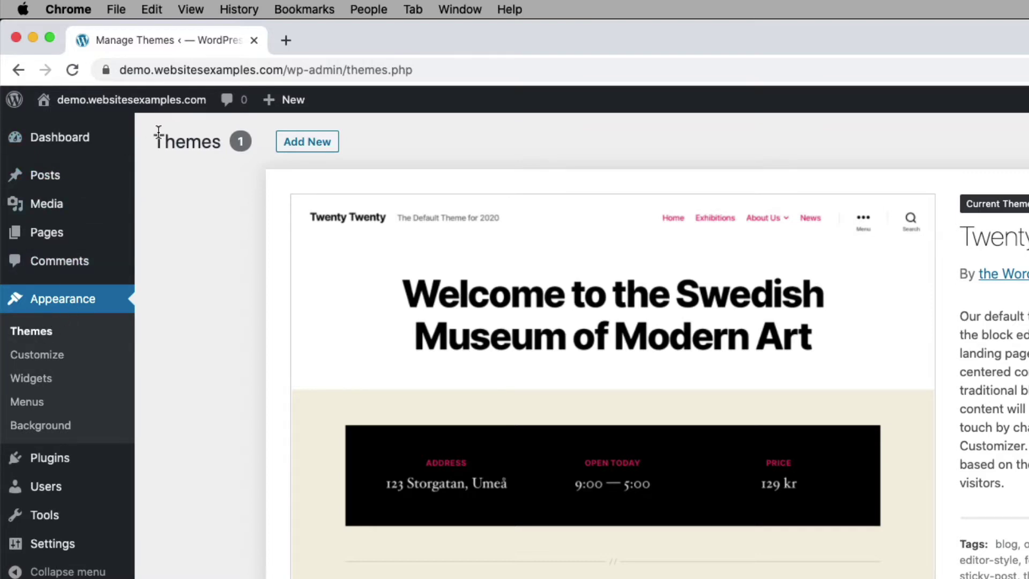
Step: Search the theme directory for 'oceanwp', then install and activate OceanWP
click(316, 143)
click(696, 113)
text(oceanwp)
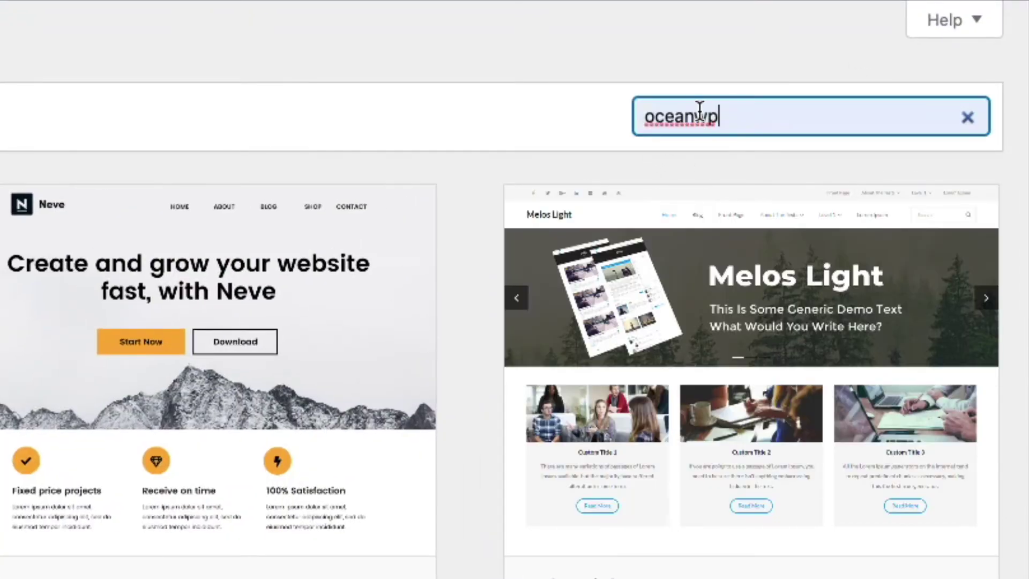
mouse_move(144, 329)
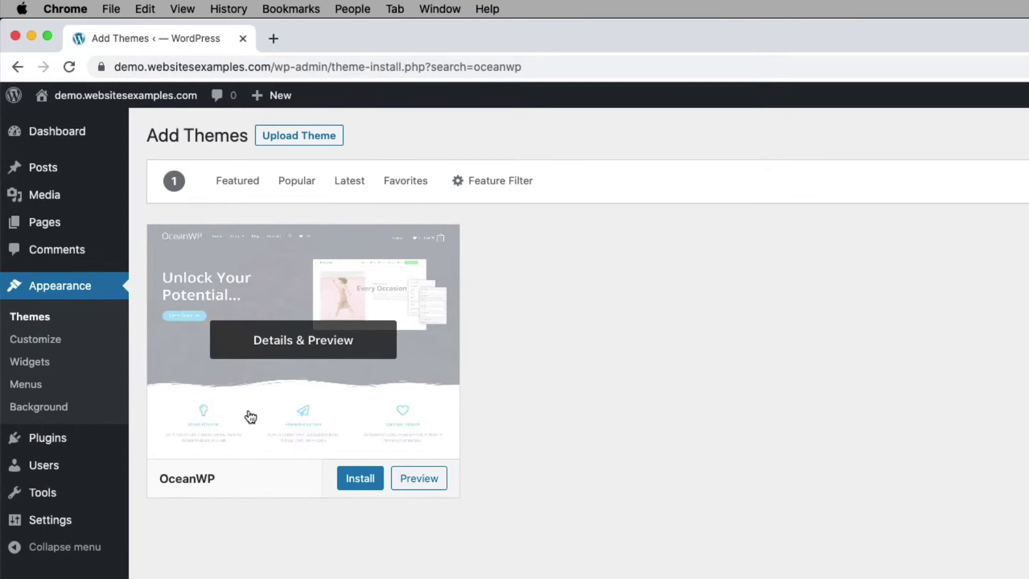
click(360, 479)
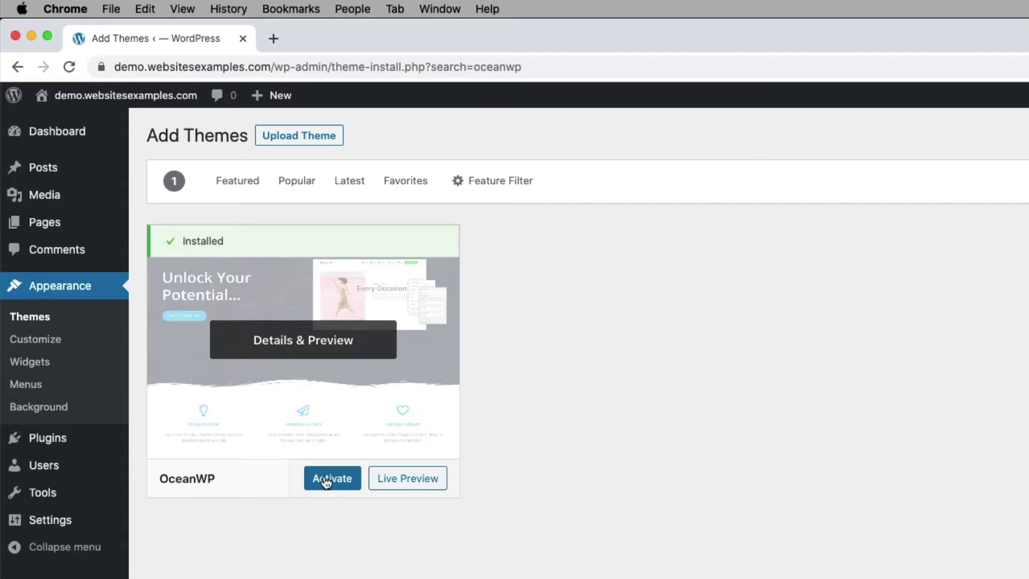
click(328, 479)
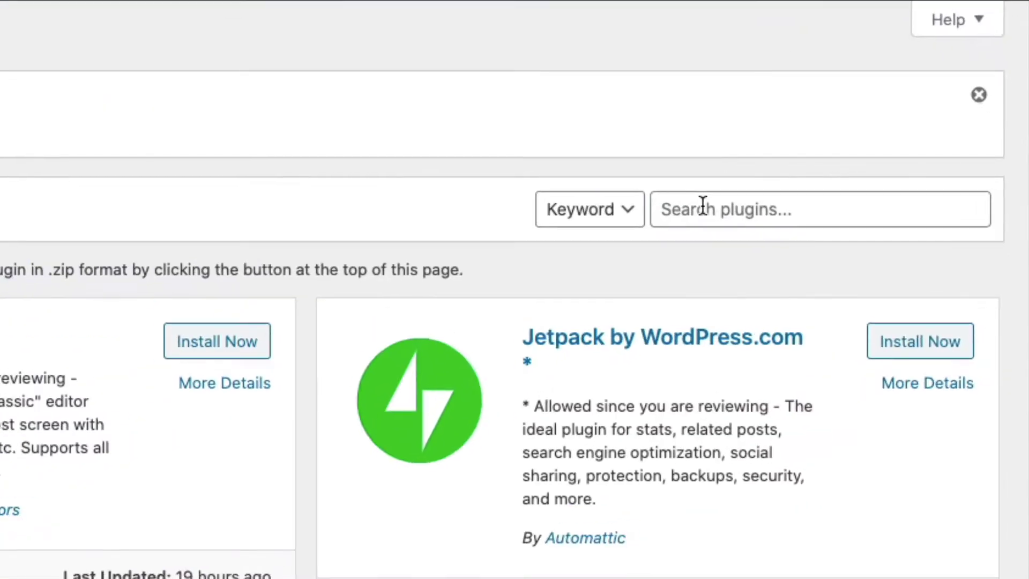
Step: Search plugins for 'elementor', then install and activate Elementor Page Builder
click(885, 162)
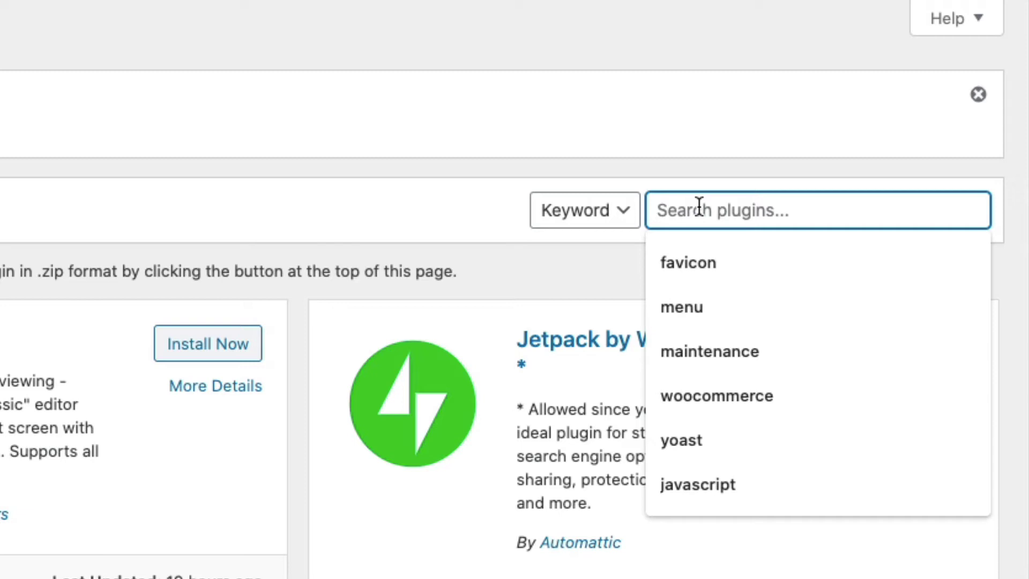
text(elementor)
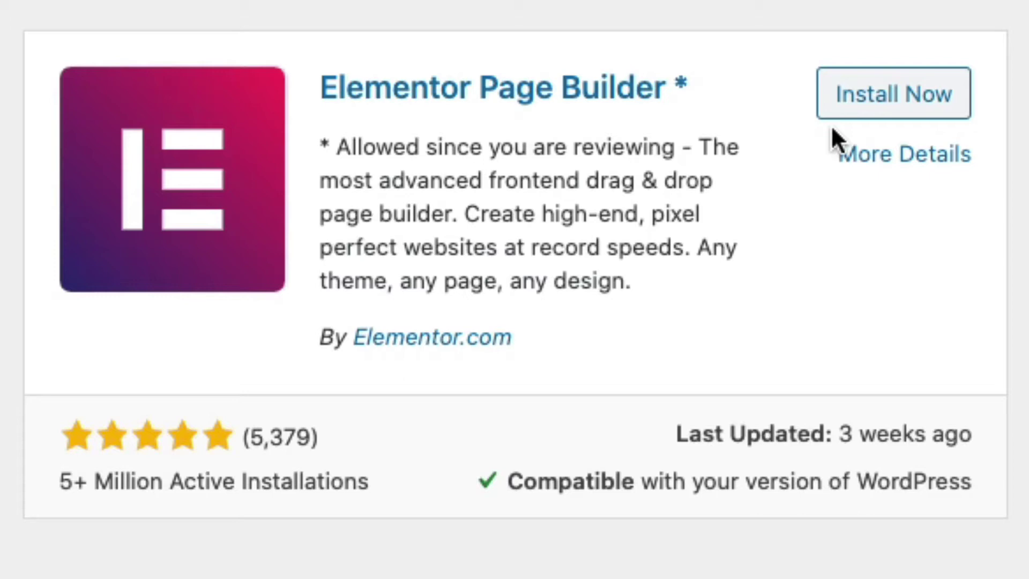
click(891, 107)
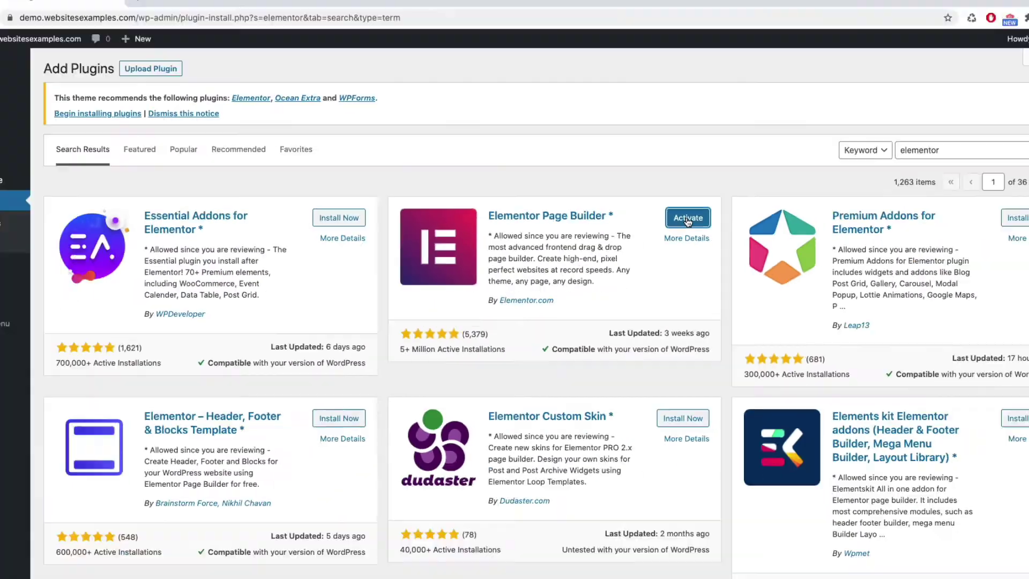
click(906, 105)
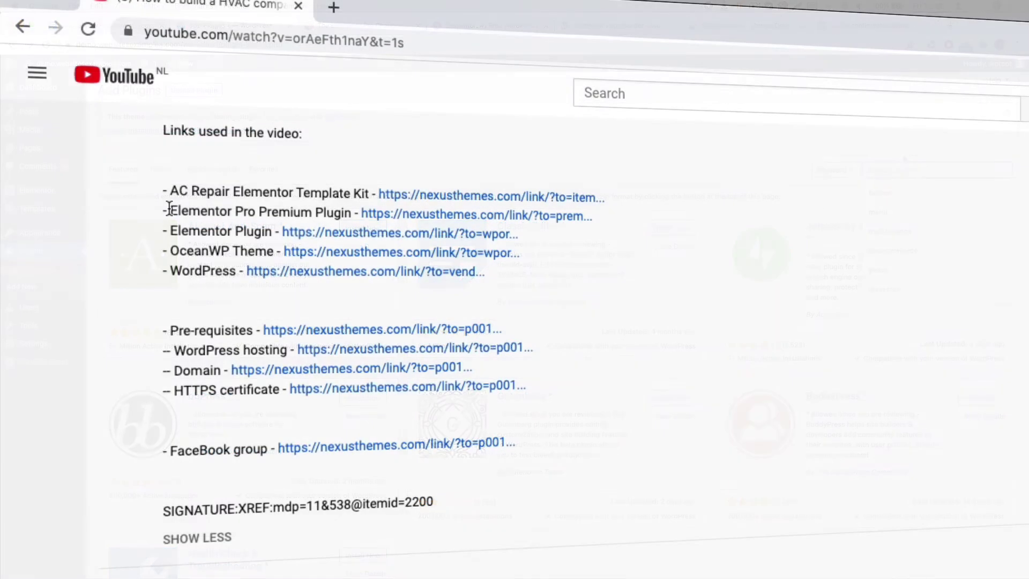
Step: Highlight the Elementor Pro line in the plugin description
drag(170, 211, 351, 212)
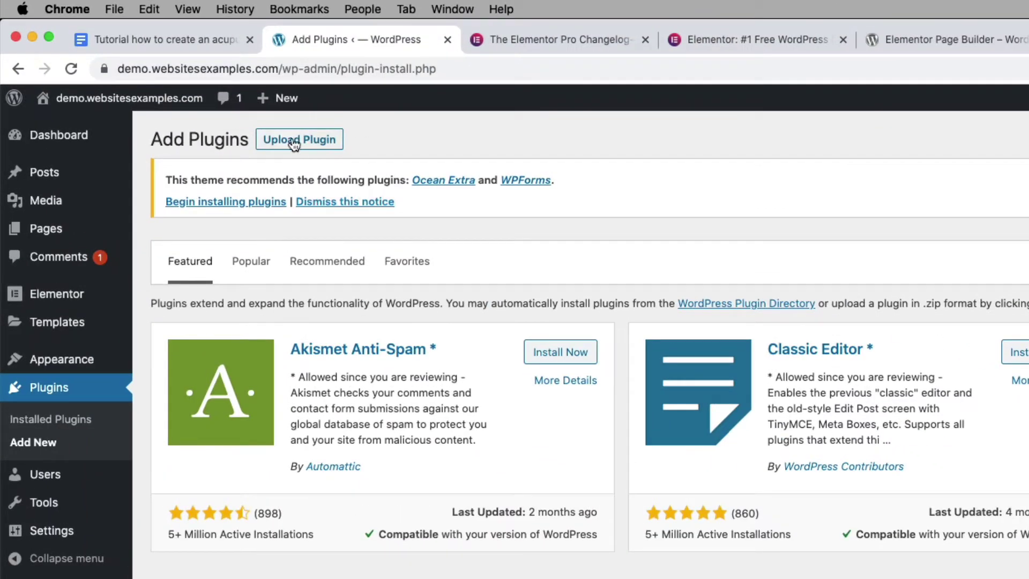
Step: Upload elementor-pro-2.10.3.zip as a plugin package and install it
click(294, 142)
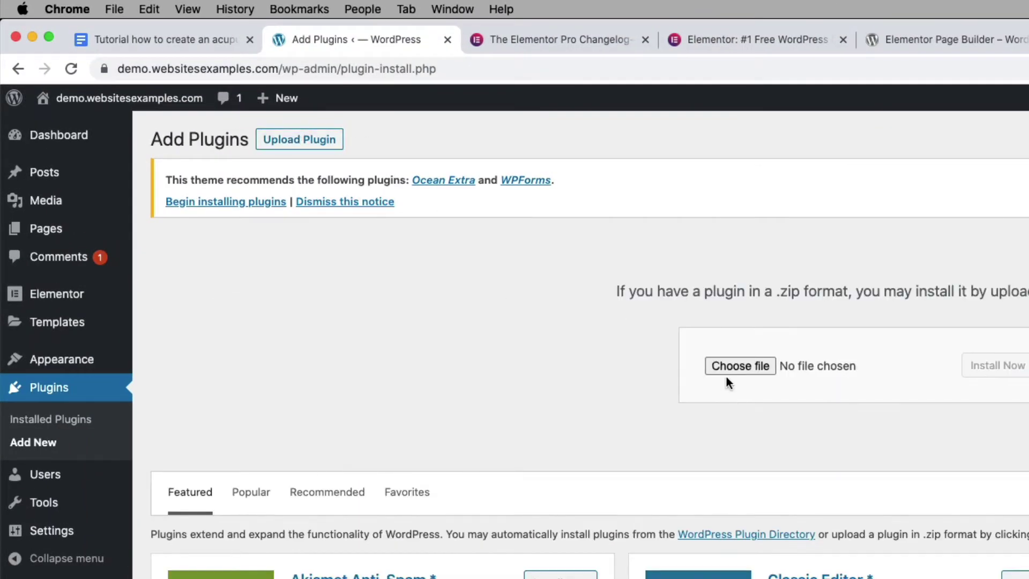
click(740, 363)
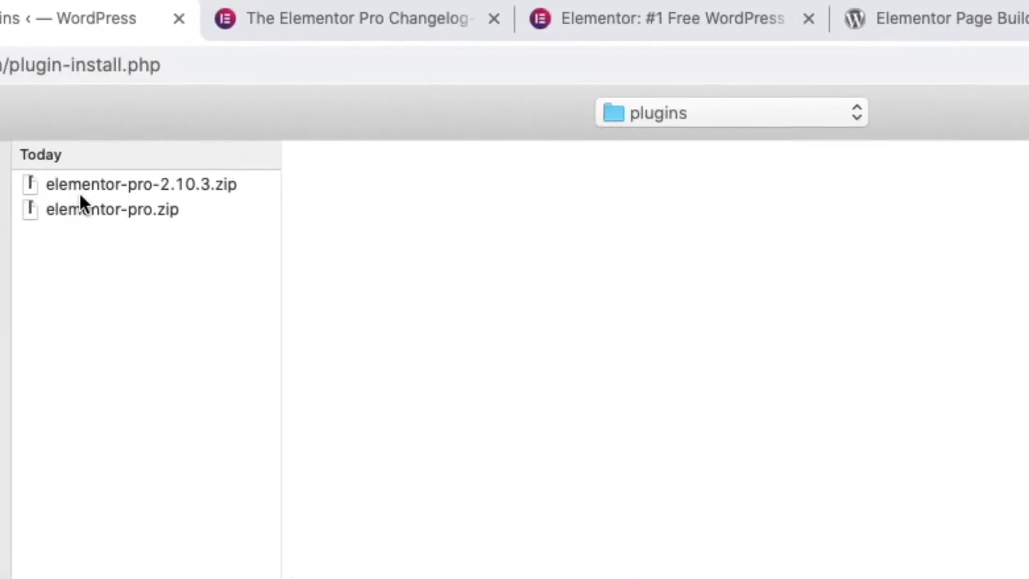
click(393, 143)
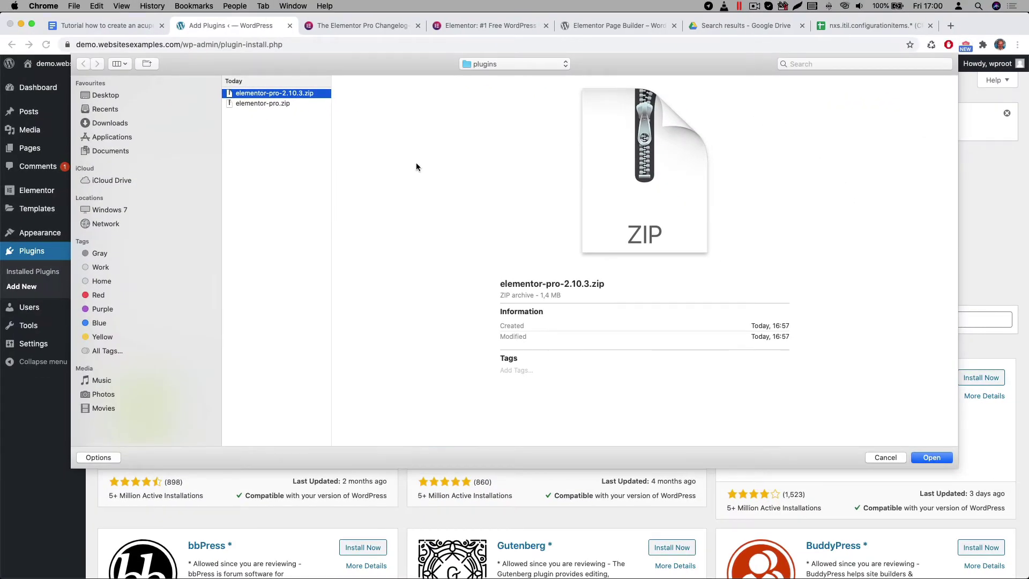
key(Return)
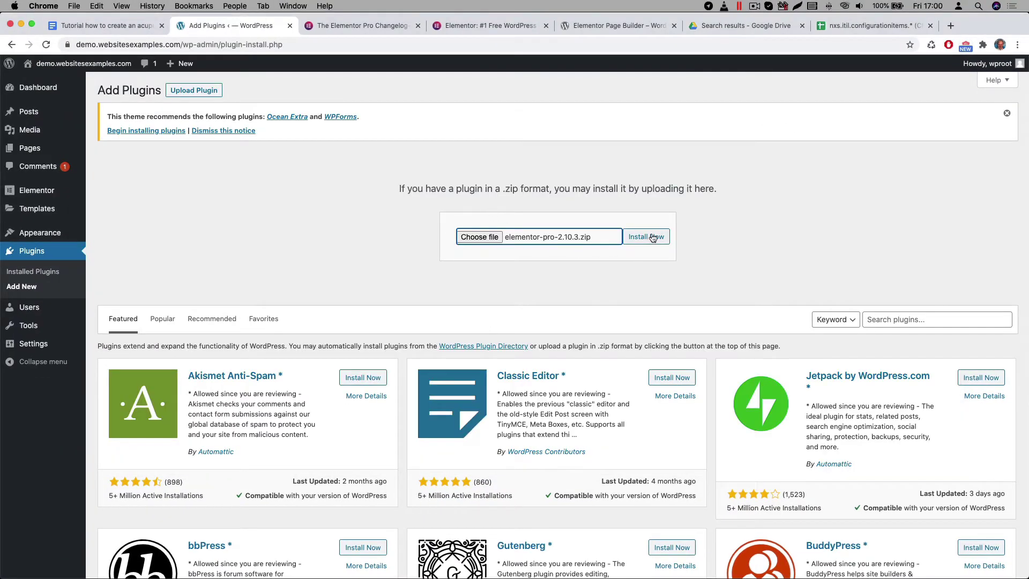
click(653, 238)
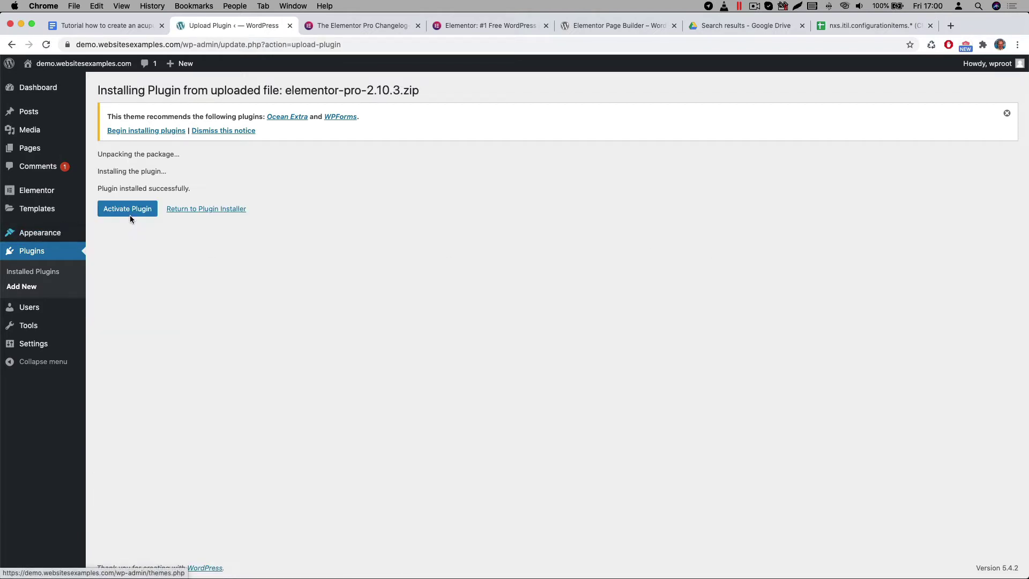
Step: Activate the newly installed Elementor Pro 2.10.3 plugin
click(136, 209)
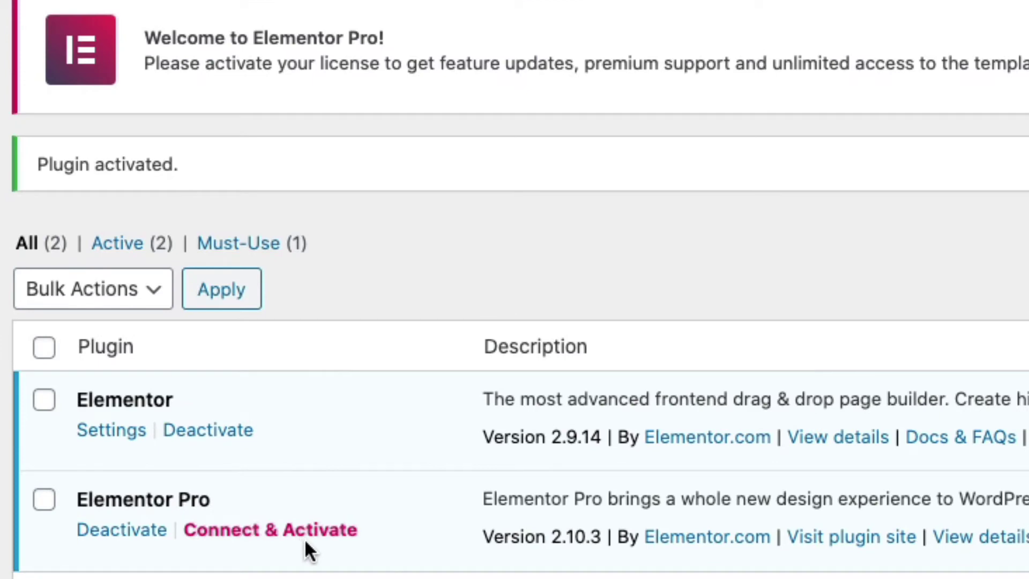
Step: Connect Elementor Pro and activate its license, confirming Status: Active
click(309, 533)
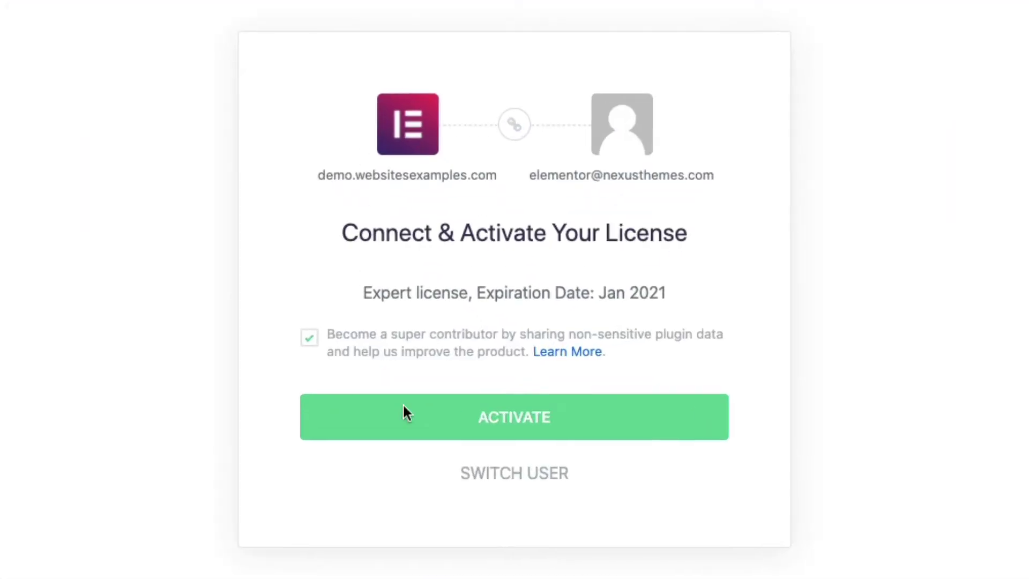
click(528, 416)
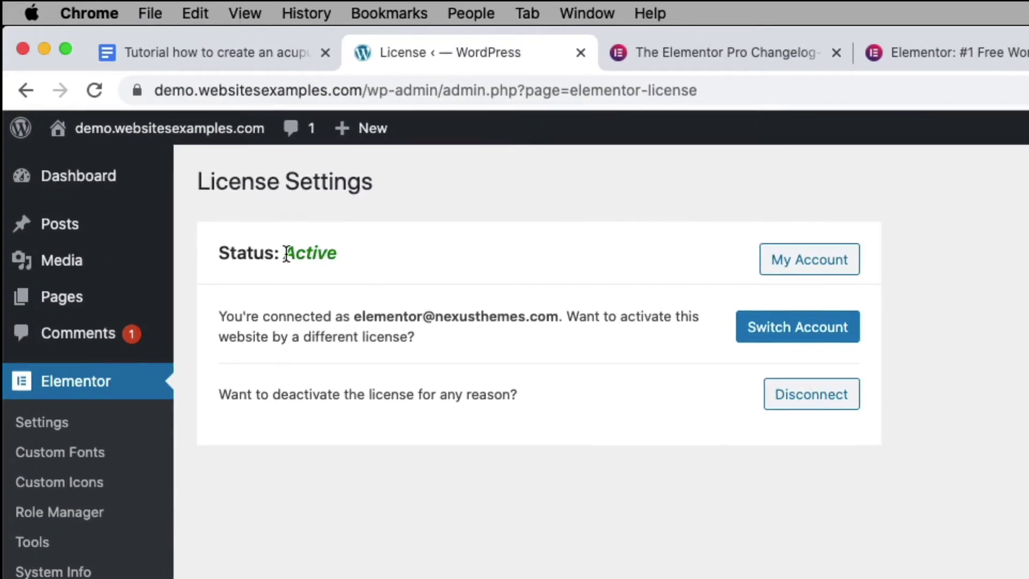
triple_click(287, 253)
click(325, 263)
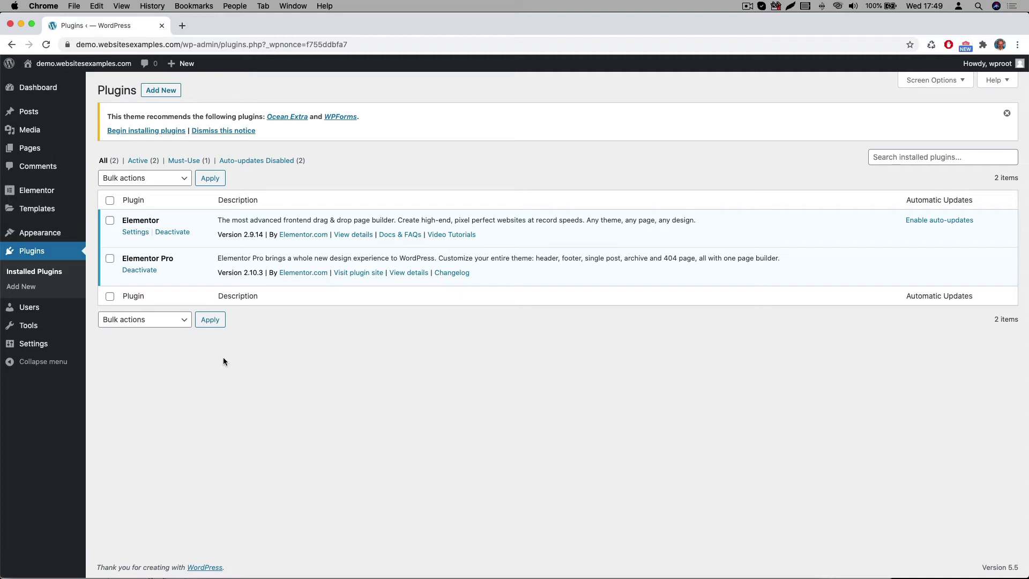
Step: Search new plugins for 'all in one', then install and activate All-in-One WP Migration
click(27, 287)
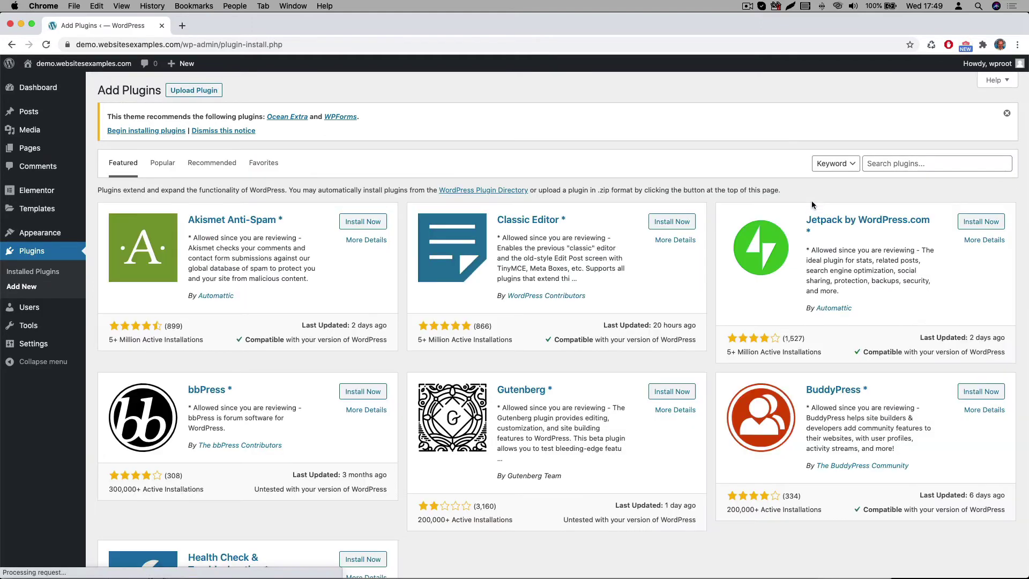
click(896, 164)
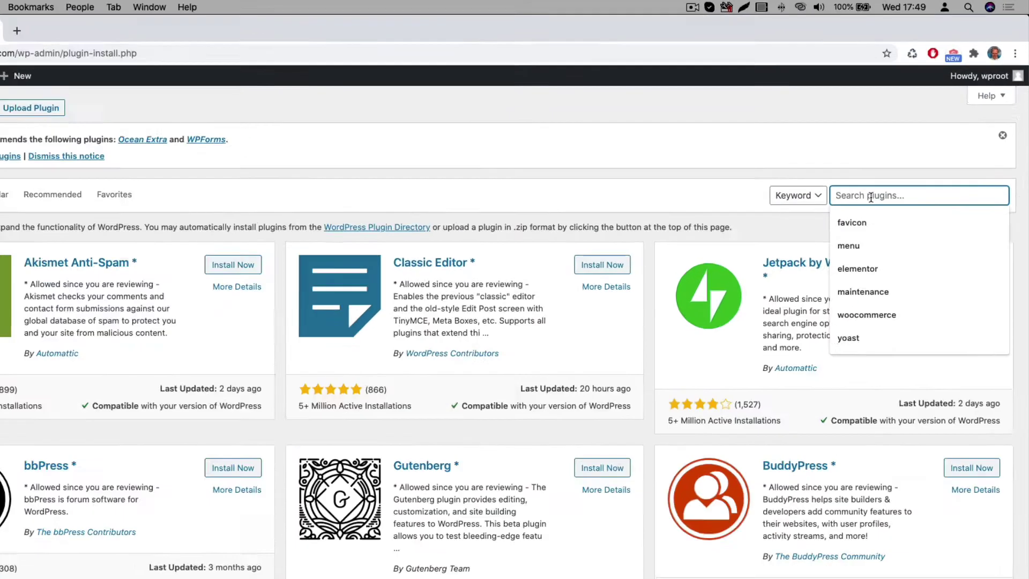
text(all in one)
click(831, 301)
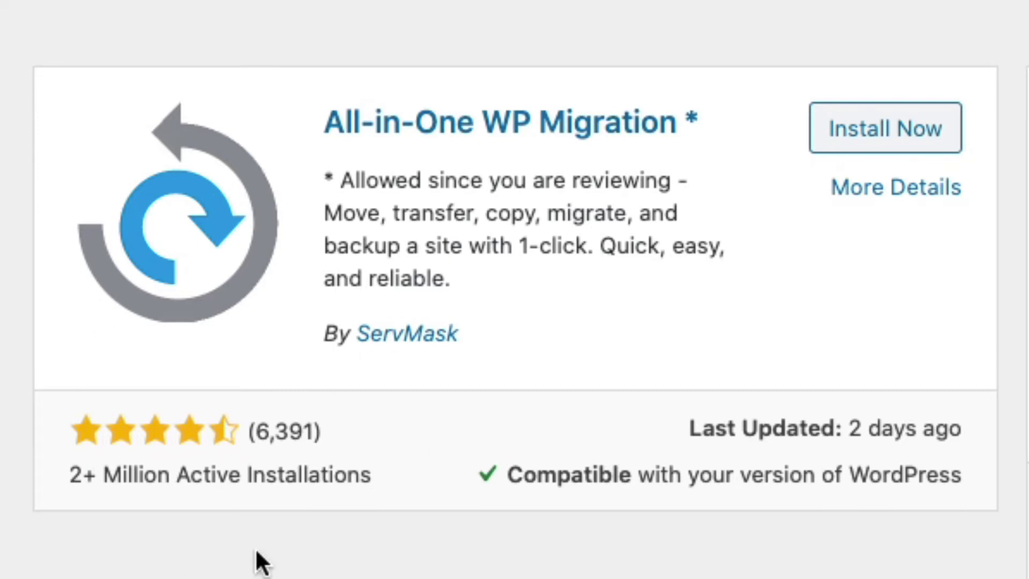
click(865, 135)
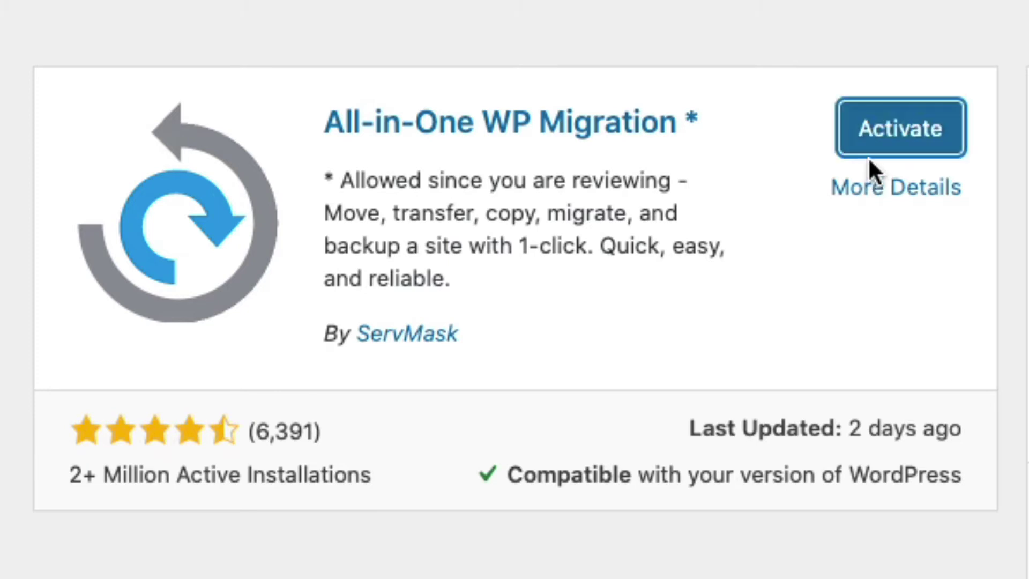
click(879, 132)
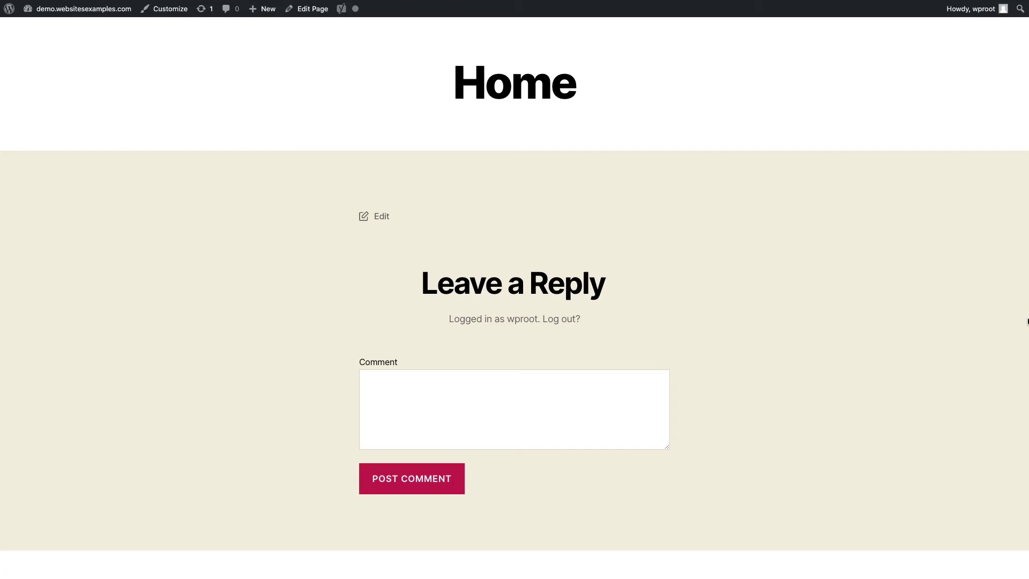
Step: Scroll the Home page past the comment form, Recent Posts and Archives to the footer
scroll(1027, 321, down, 1)
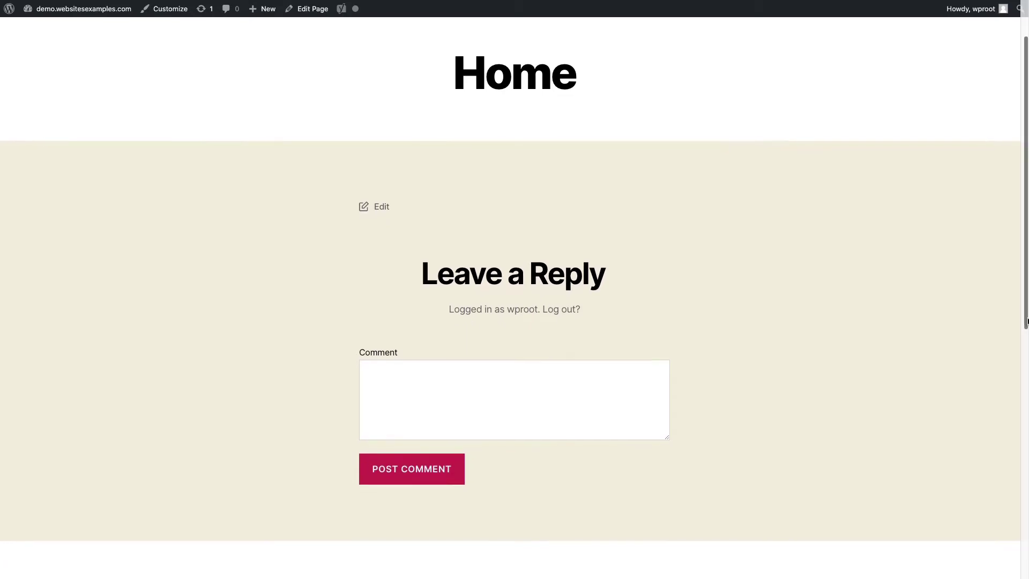
scroll(1027, 321, down, 1)
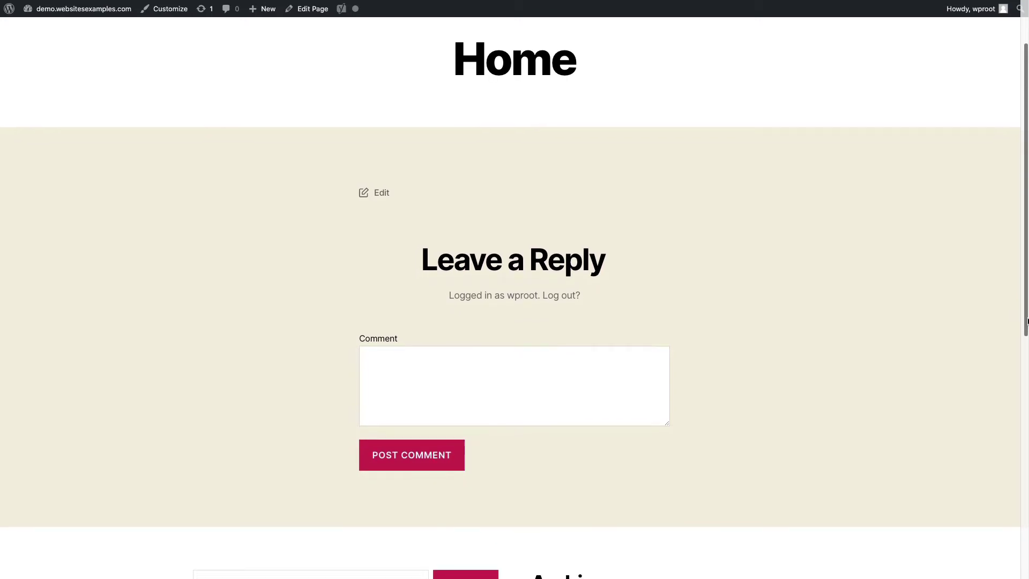
scroll(1027, 321, down, 2)
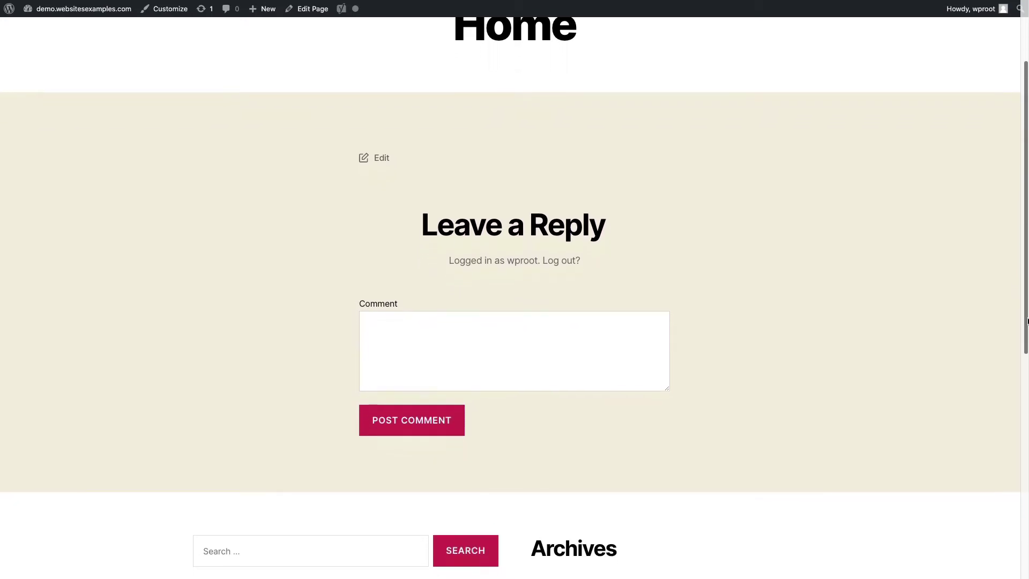
scroll(1027, 321, down, 3)
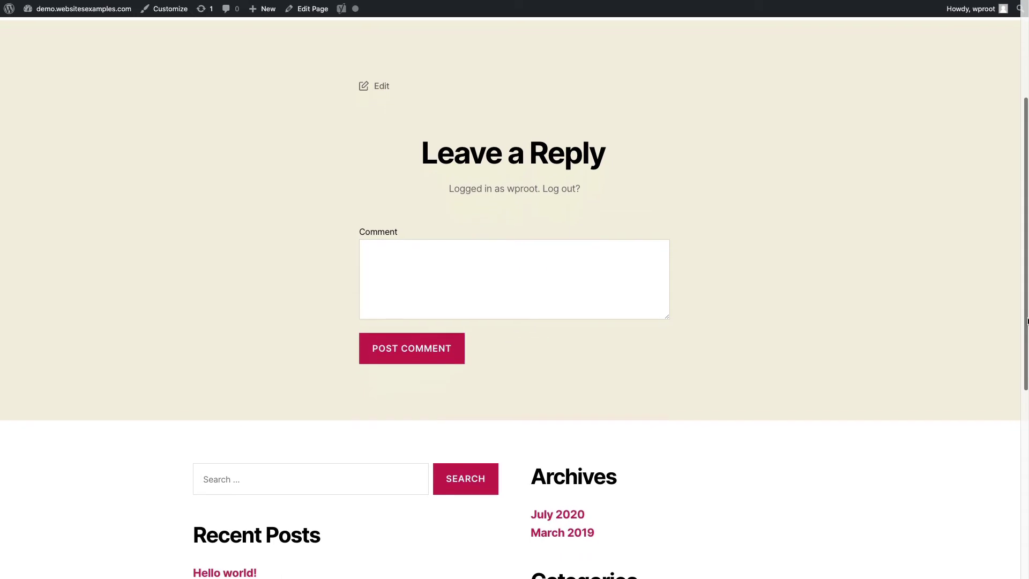
scroll(1027, 321, down, 2)
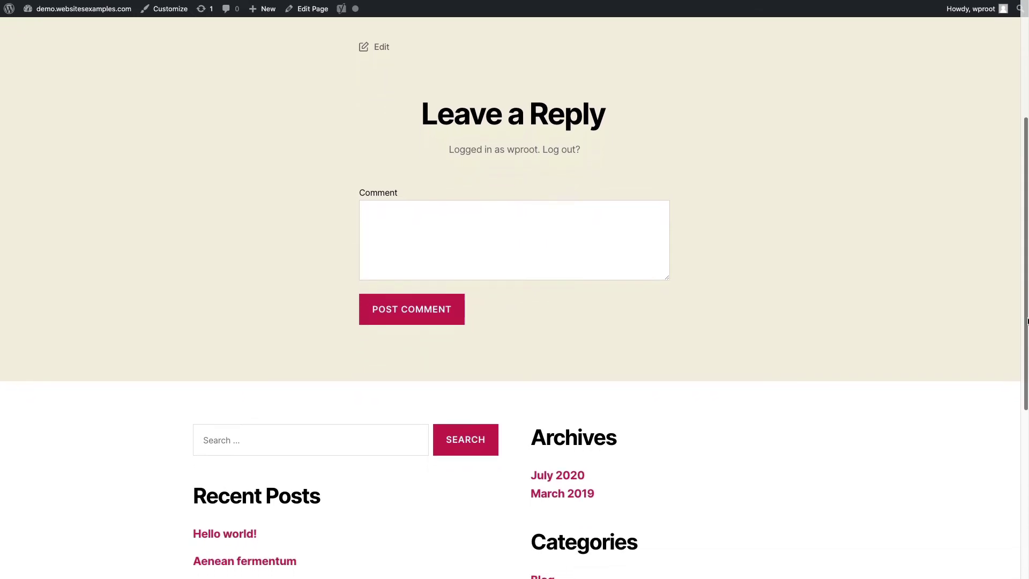
scroll(1027, 321, down, 1)
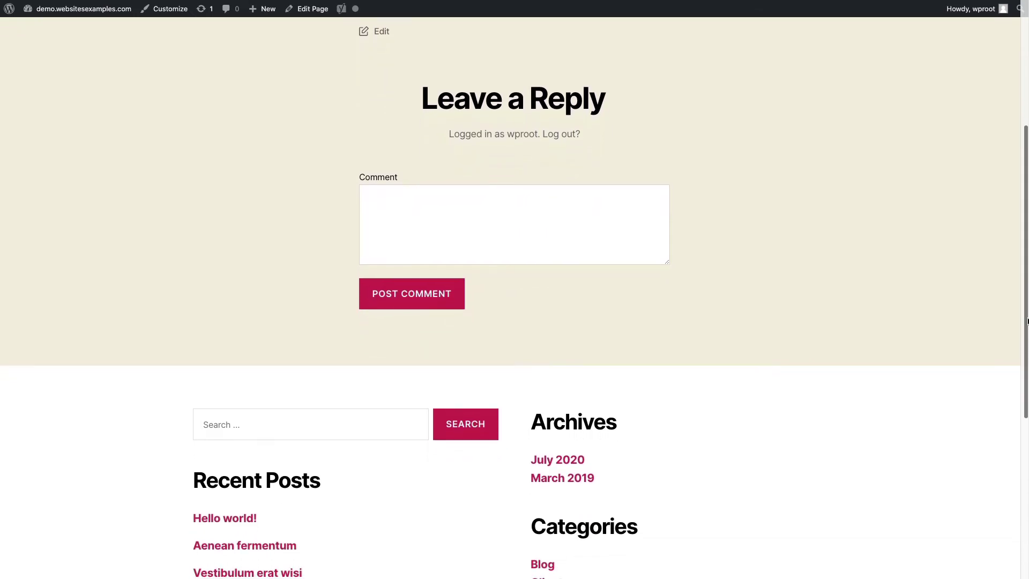
scroll(1027, 321, down, 1)
scroll(1027, 321, down, 4)
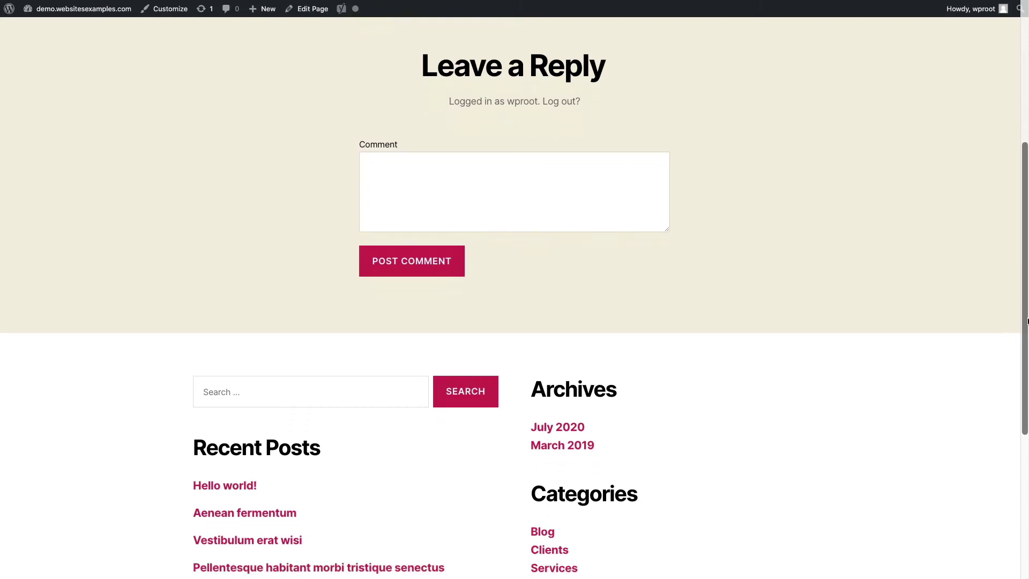
scroll(1027, 321, down, 4)
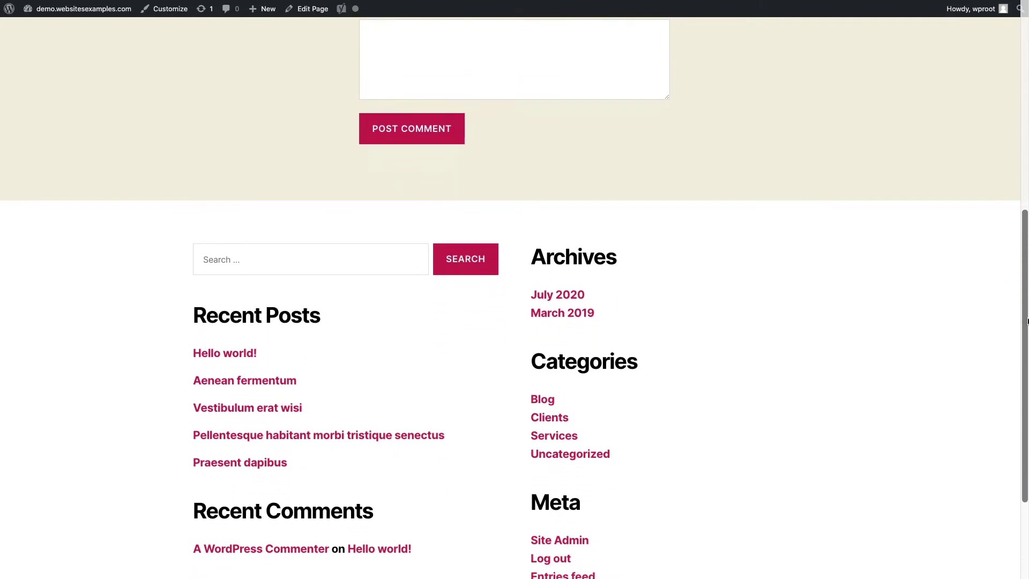
scroll(1027, 322, down, 1)
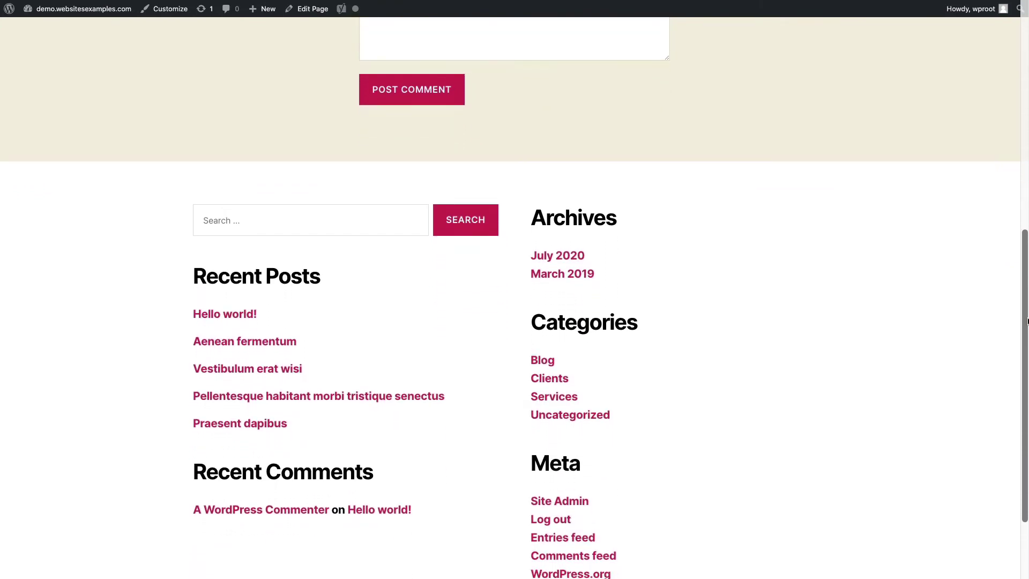
scroll(1027, 321, down, 1)
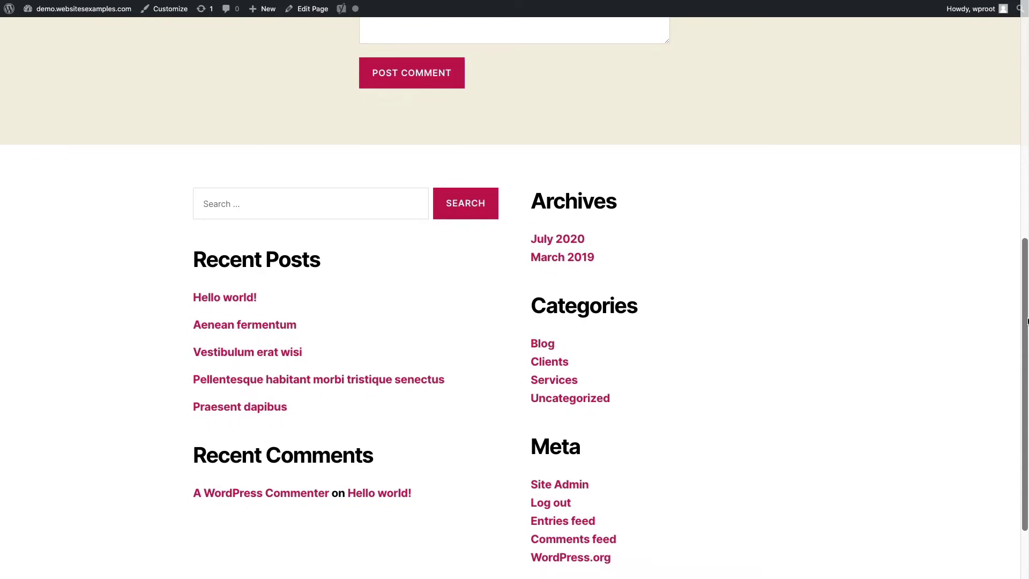
scroll(1027, 321, down, 4)
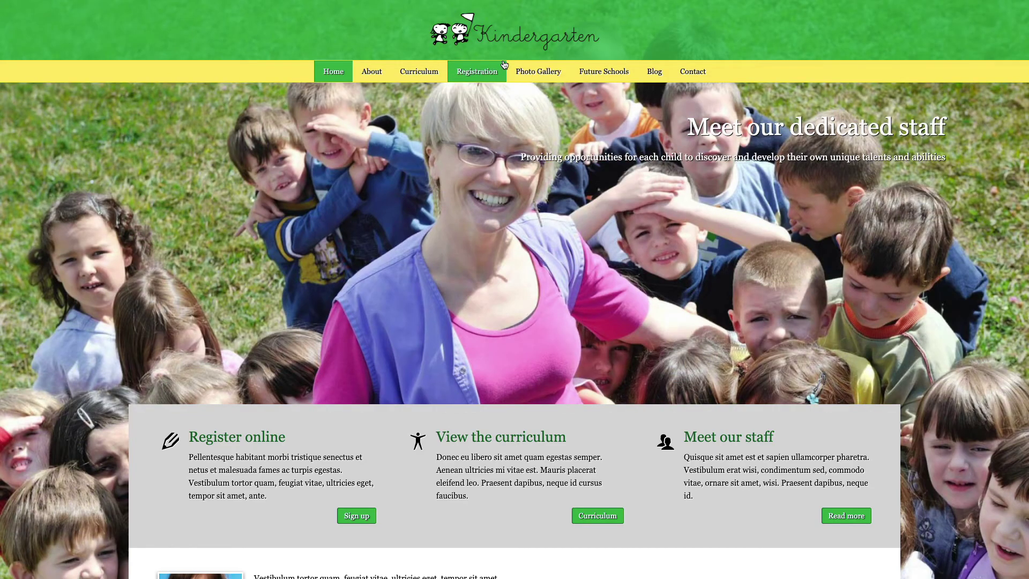
Step: Scroll through the live Kindergarten demo site down to its Testimonials section
scroll(504, 65, up, 5)
scroll(316, 106, up, 3)
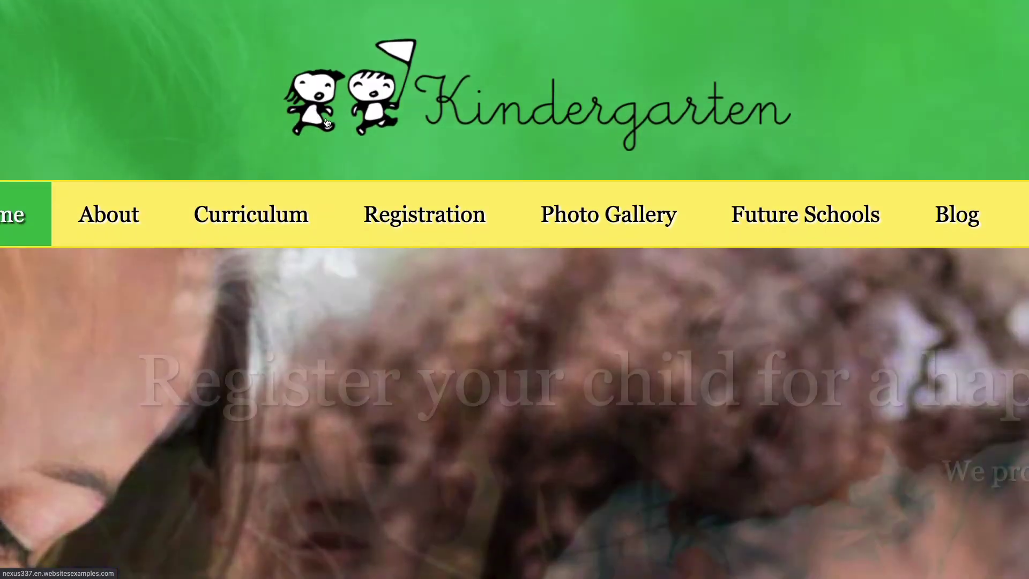
scroll(327, 123, down, 5)
scroll(327, 123, down, 1)
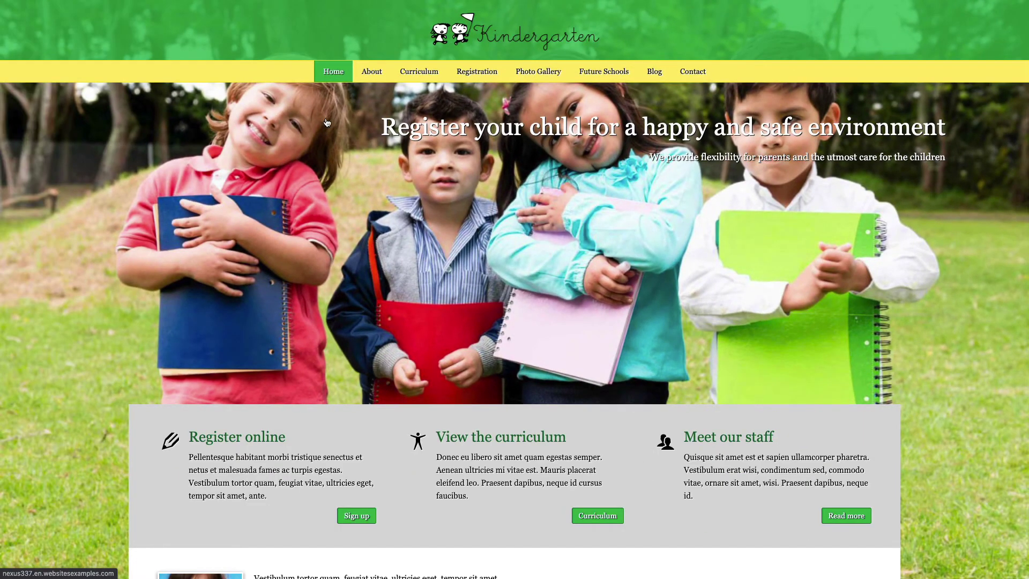
mouse_move(375, 74)
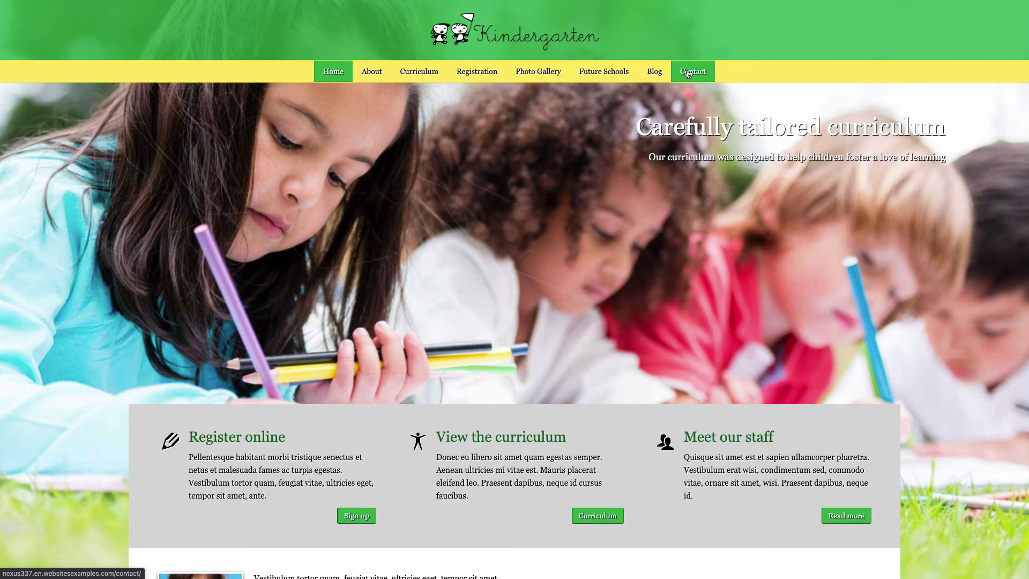
scroll(587, 214, down, 3)
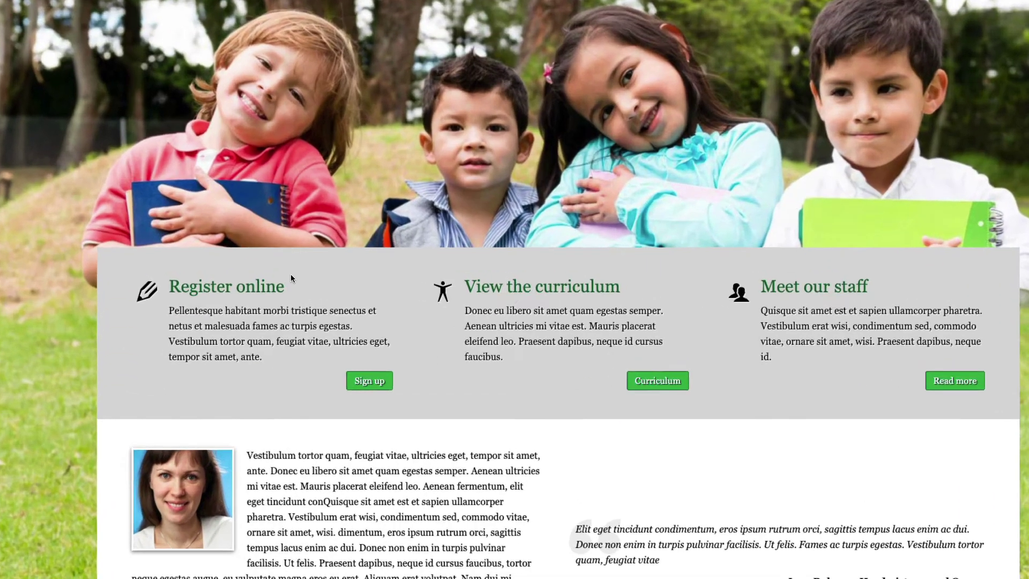
scroll(290, 276, down, 2)
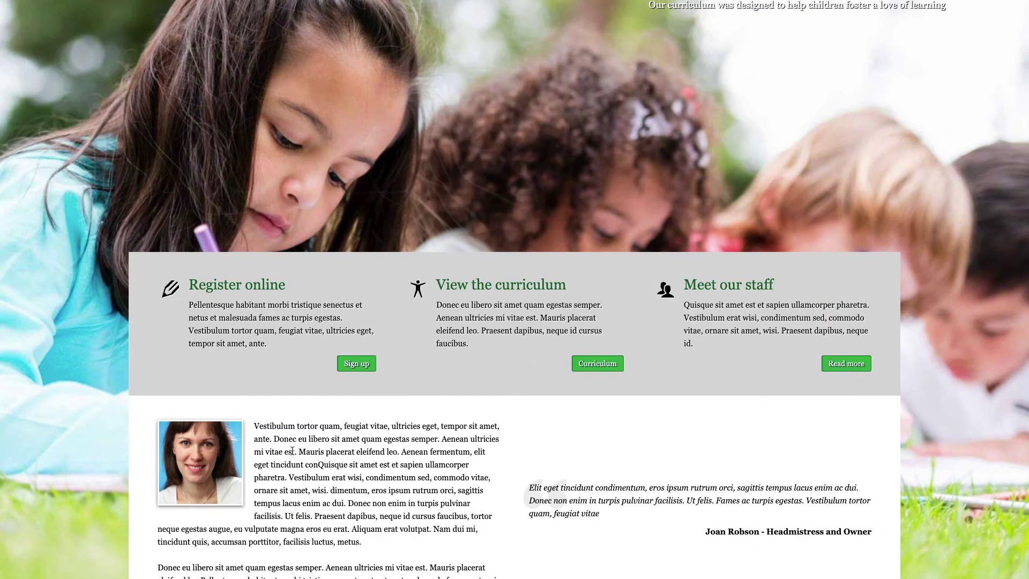
scroll(292, 450, down, 6)
scroll(264, 448, down, 3)
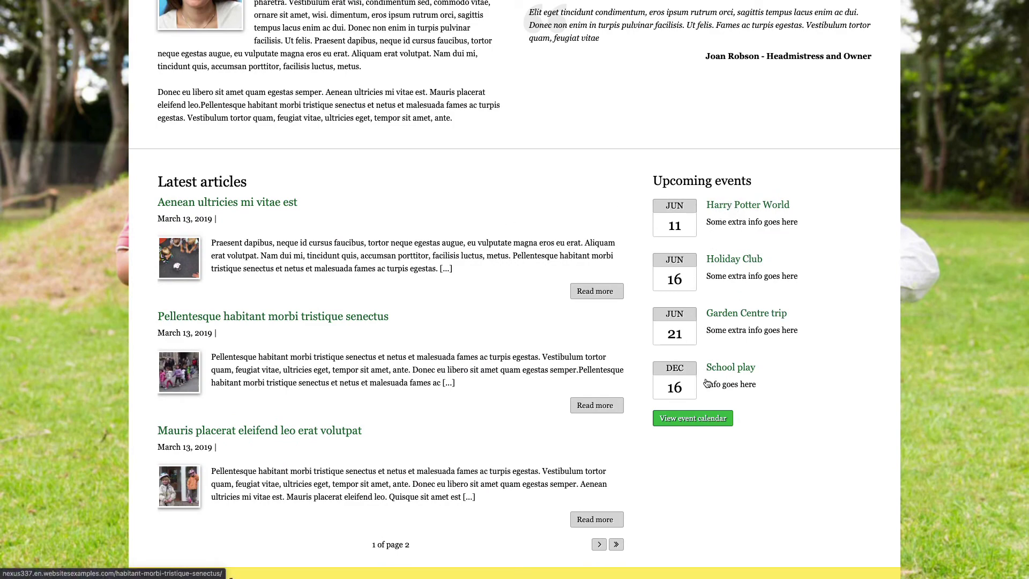
scroll(684, 487, down, 3)
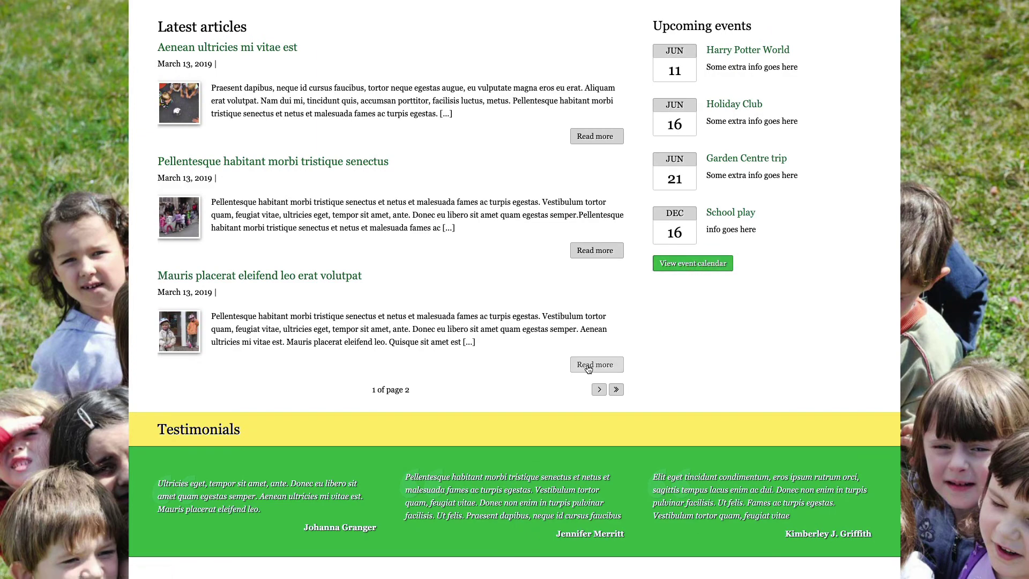
scroll(588, 369, down, 4)
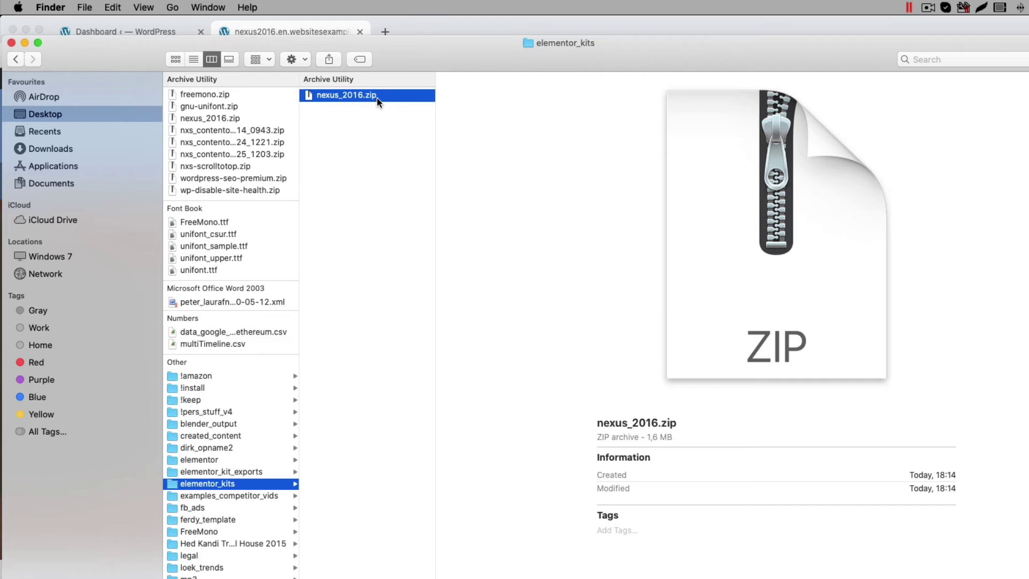
Step: Unzip nexus_2016.zip and select the 8 MB 2016.wpress backup inside the nexus_2016 folder
double_click(378, 97)
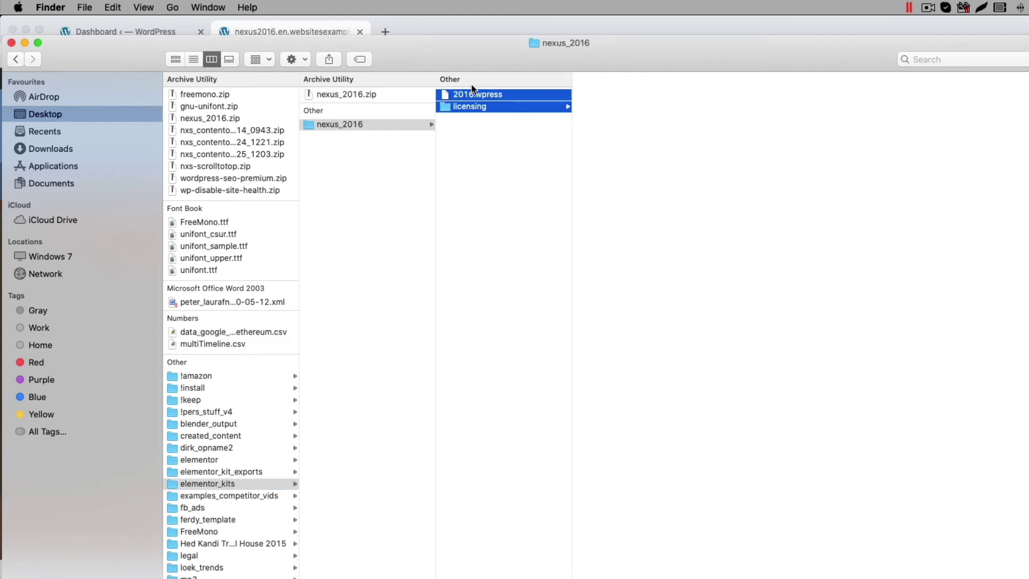
click(507, 169)
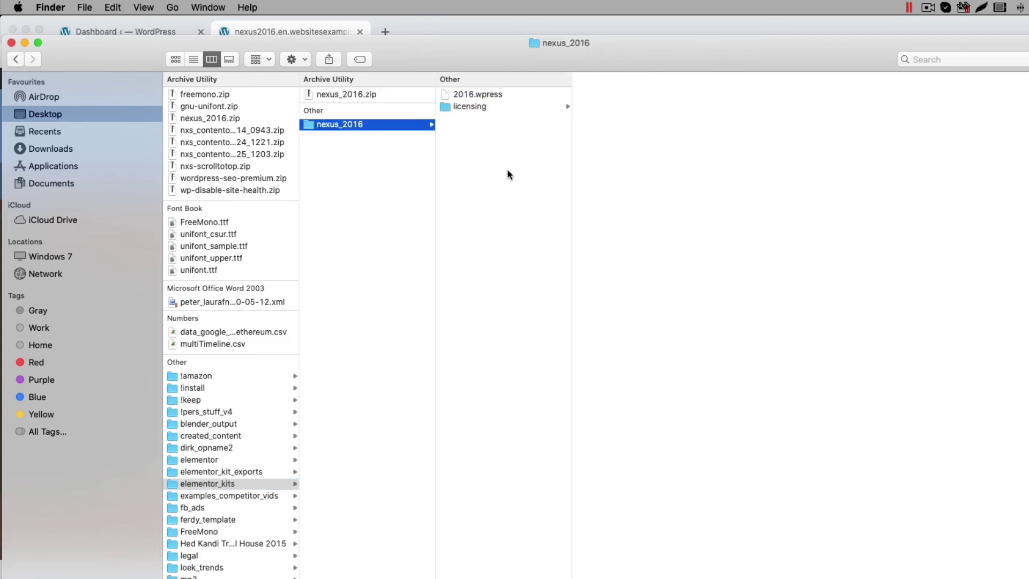
click(474, 94)
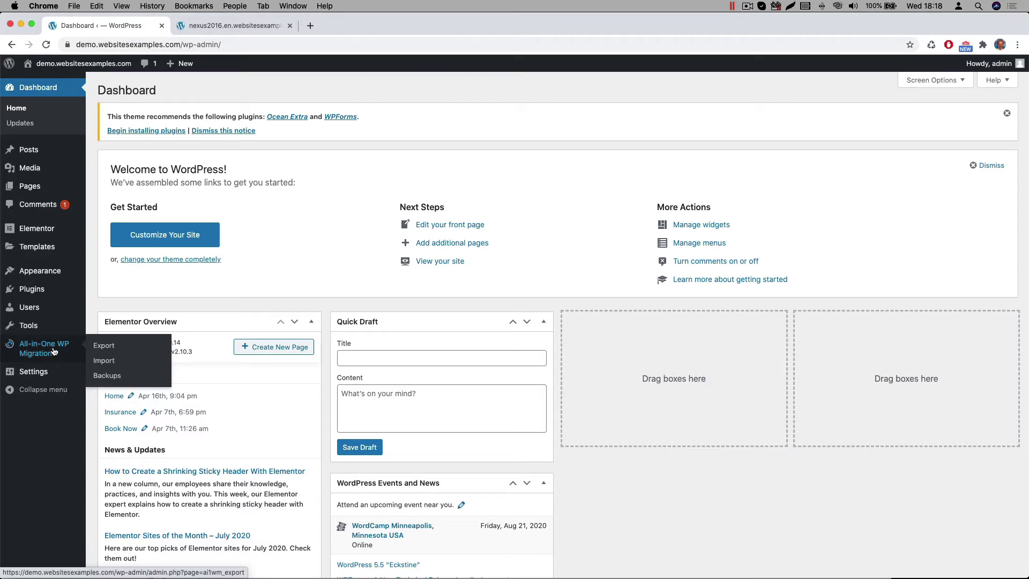
Step: Import the 2016.wpress backup via All-in-One WP Migration's Import From File option
click(104, 360)
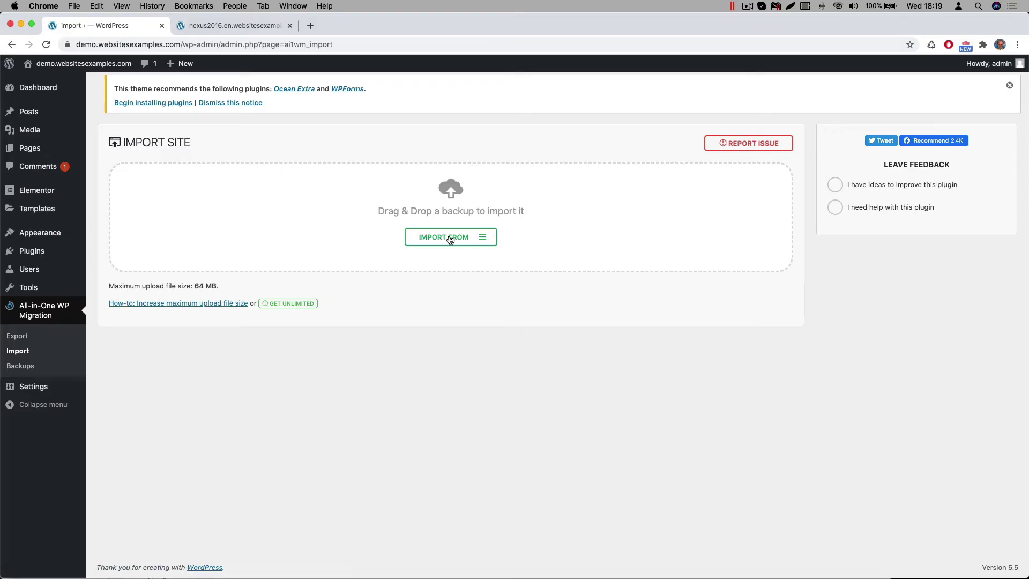
click(450, 239)
click(429, 252)
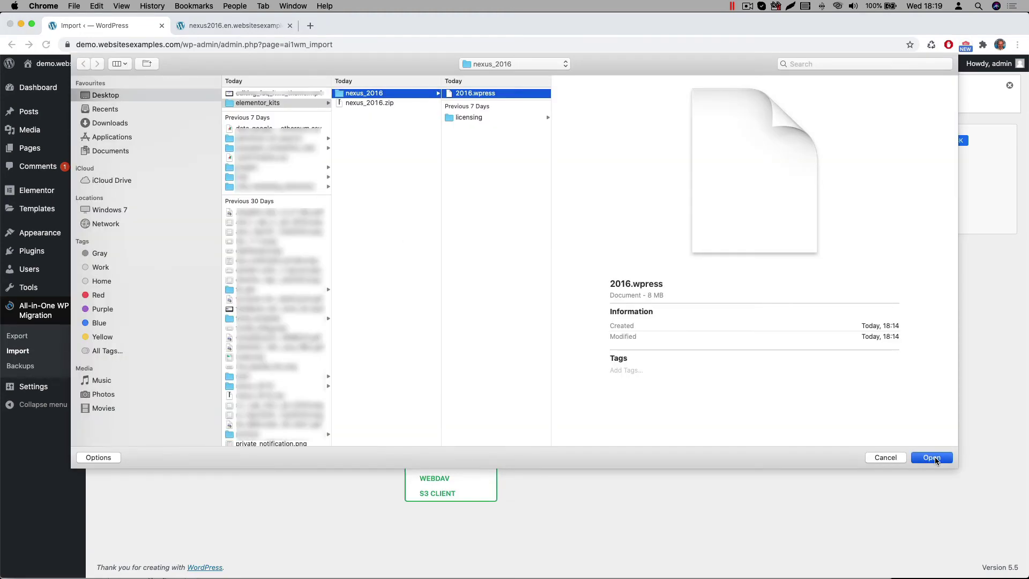
click(934, 458)
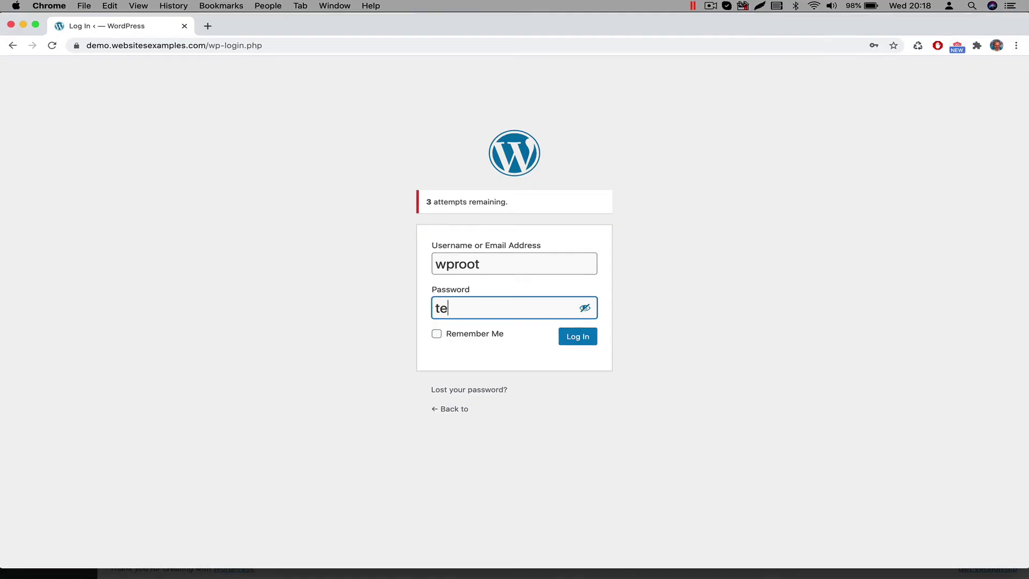
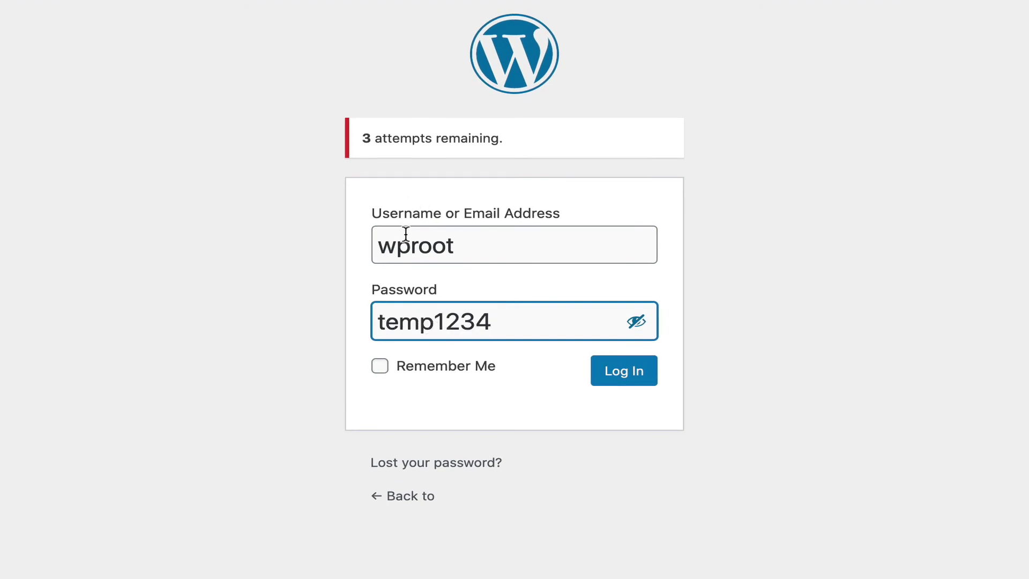
Step: Log in to the migrated site with the imported admin credentials
click(604, 372)
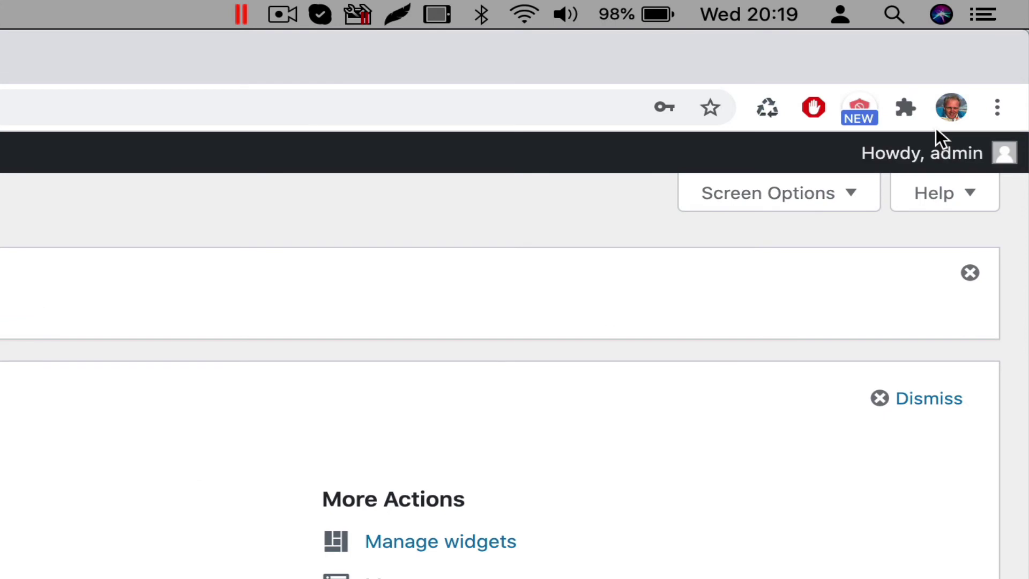
Step: Open the admin's Edit Profile page and scroll down toward Account Management
mouse_move(982, 65)
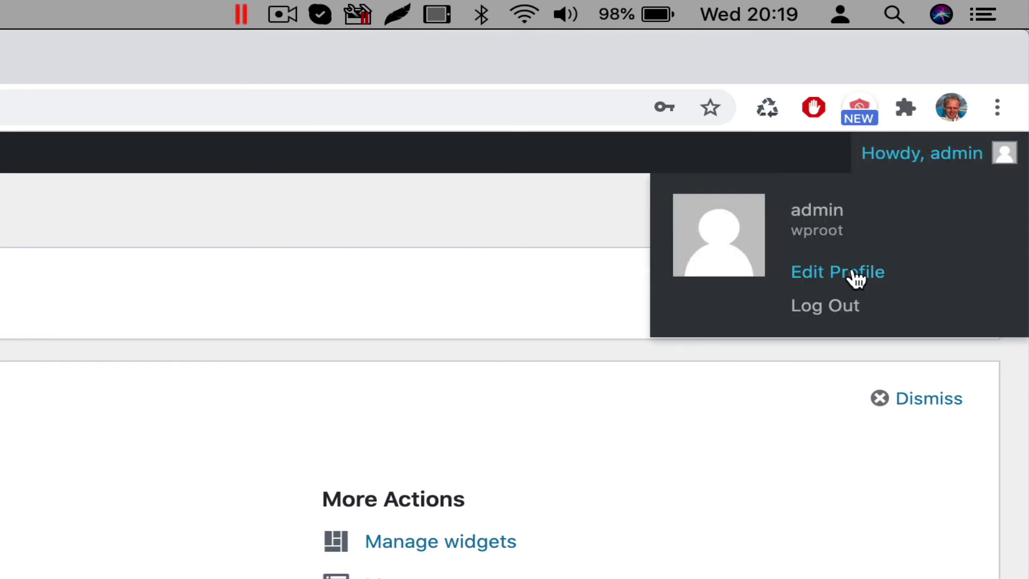
mouse_move(915, 160)
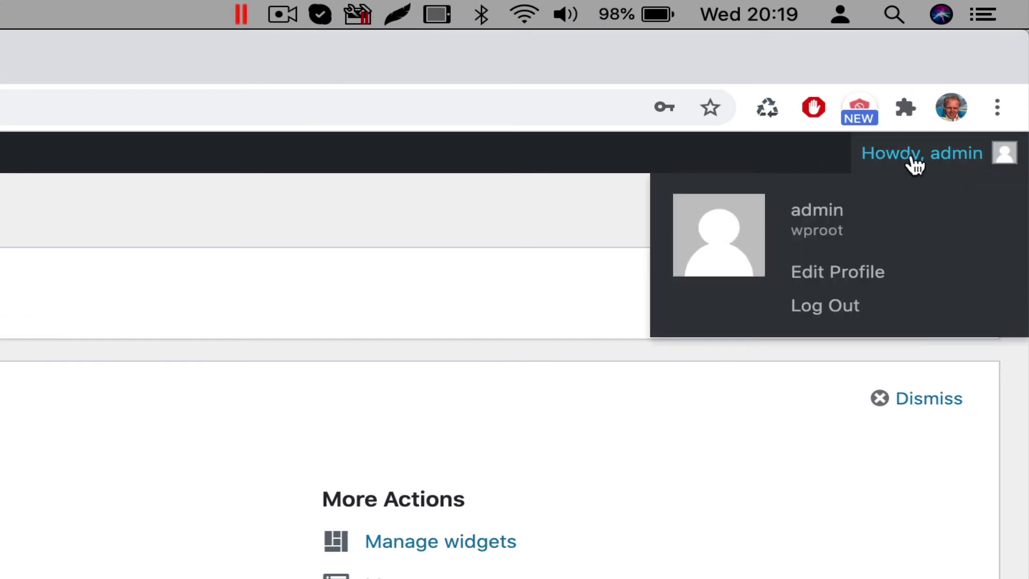
click(861, 271)
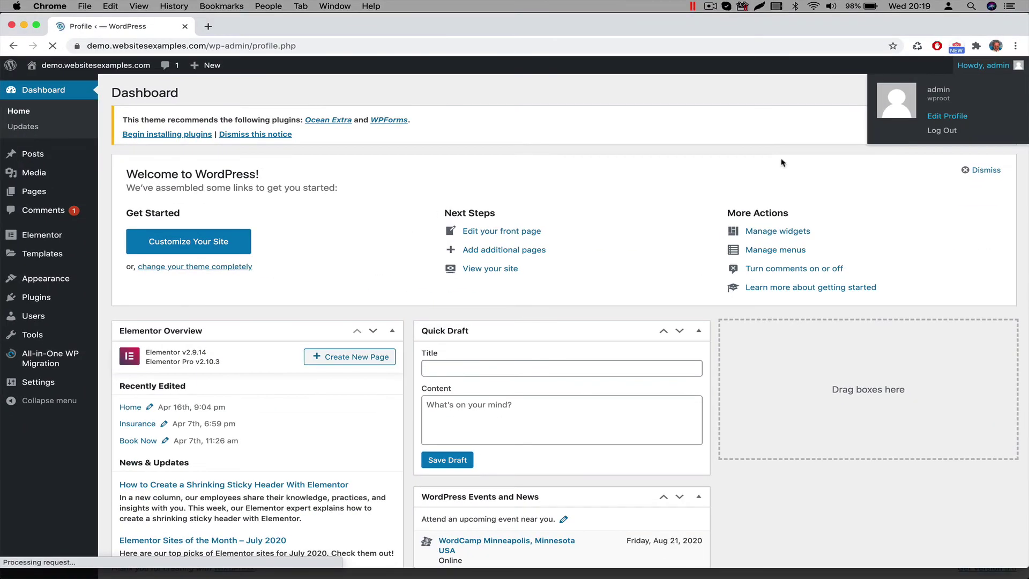
scroll(355, 432, down, 6)
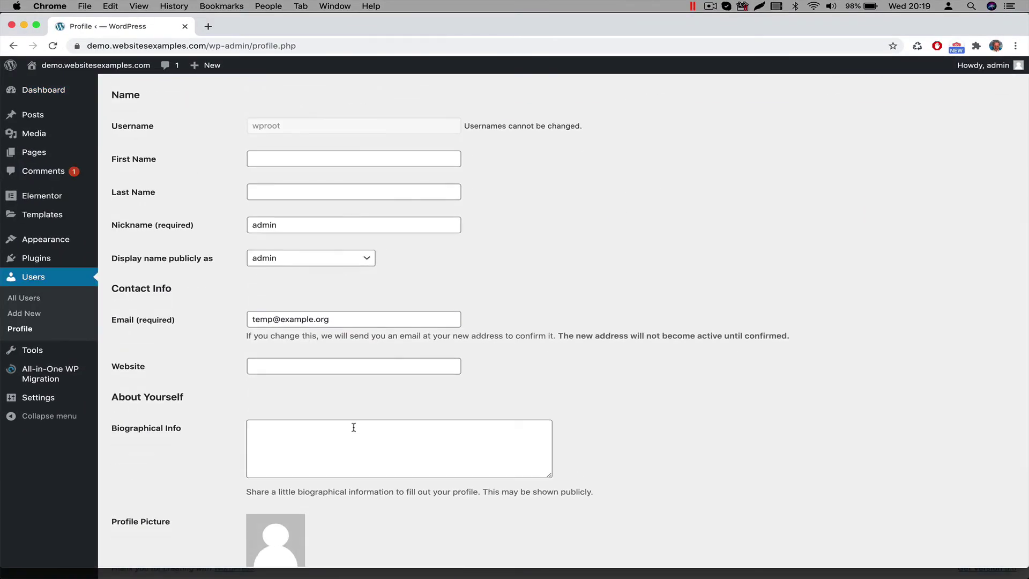
scroll(354, 427, down, 3)
Step: Generate a new Strong password for the admin and select it for copying
drag(340, 156, 179, 157)
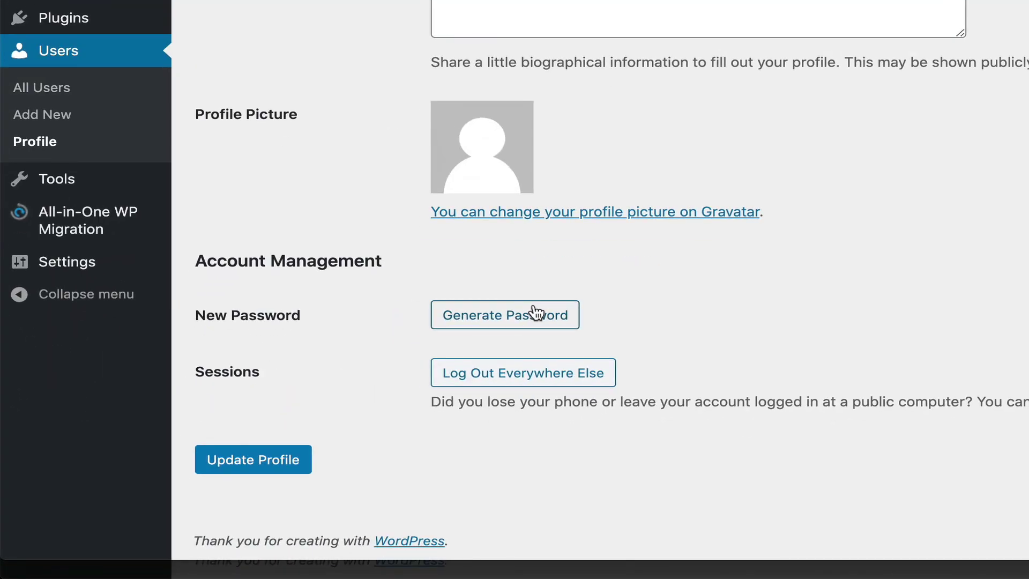
click(535, 312)
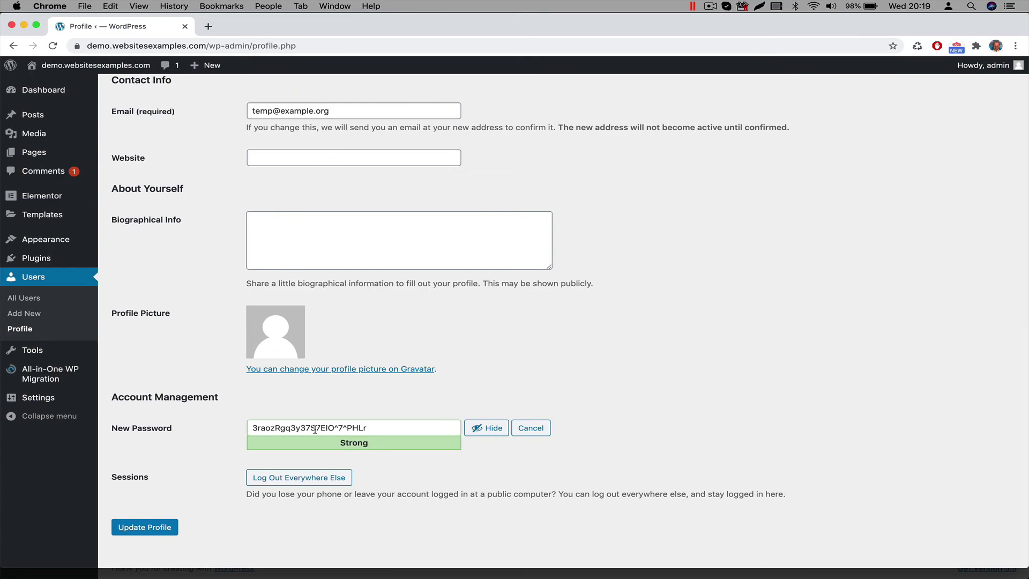
triple_click(315, 428)
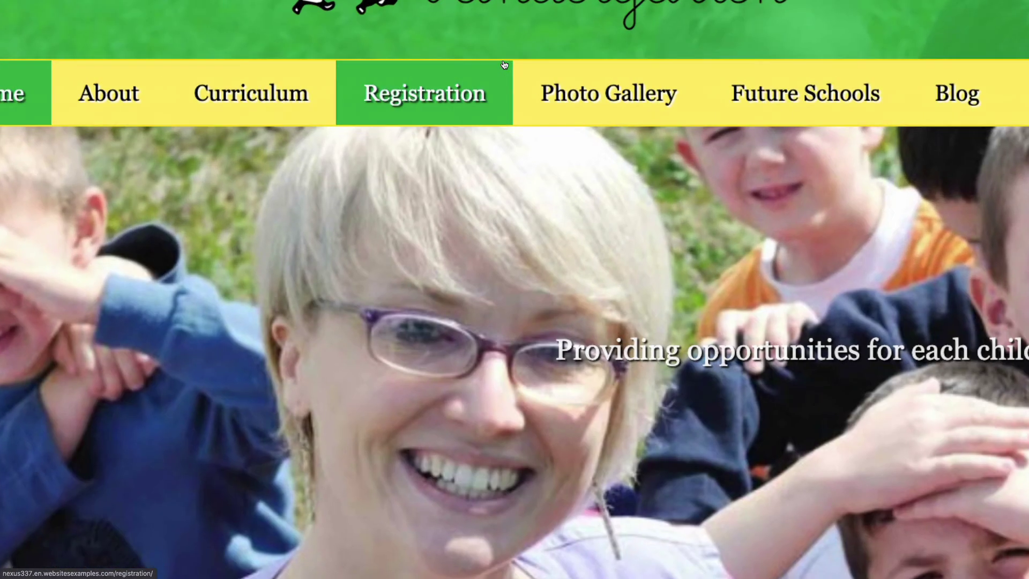
scroll(504, 65, up, 3)
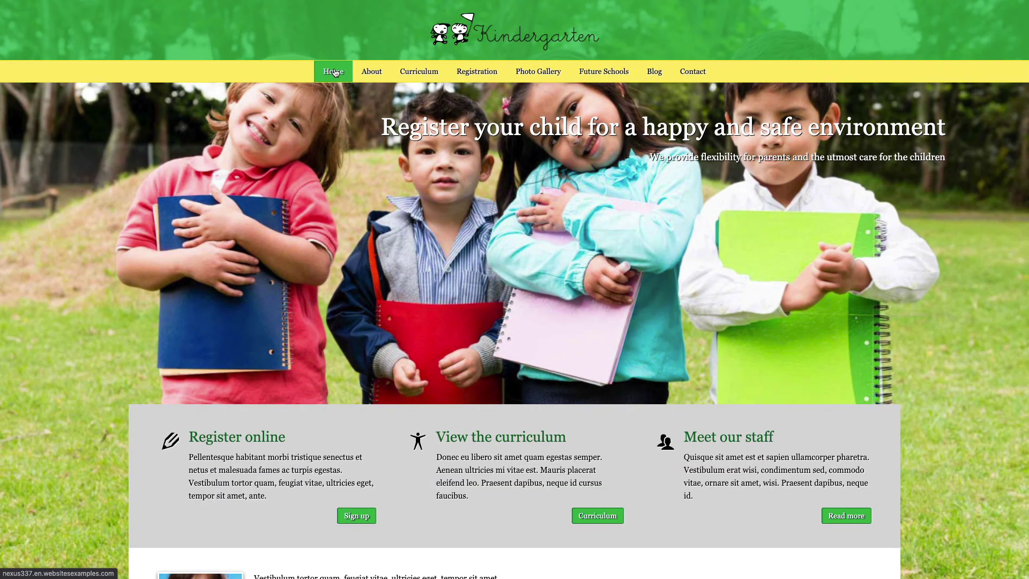
mouse_move(377, 75)
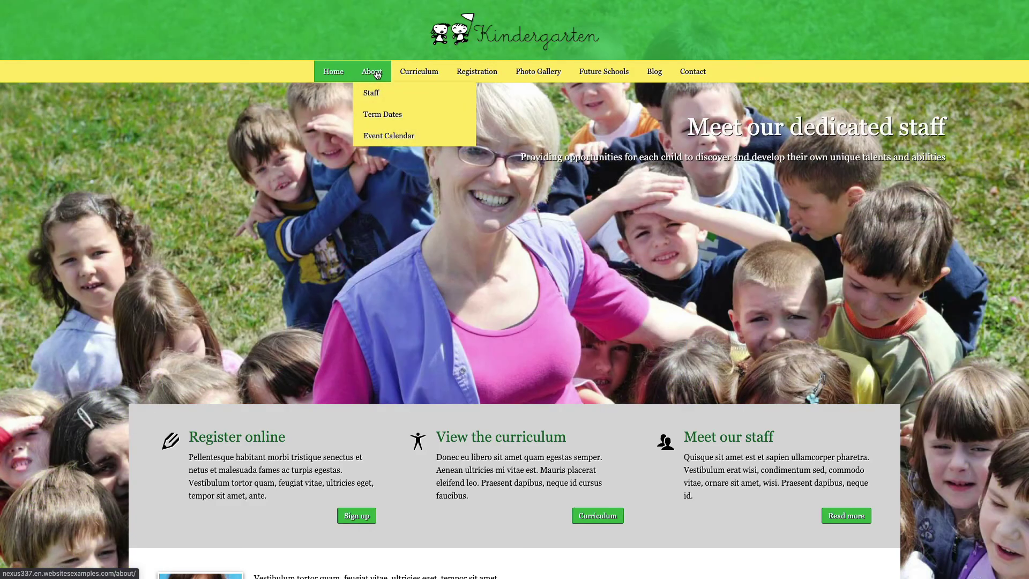